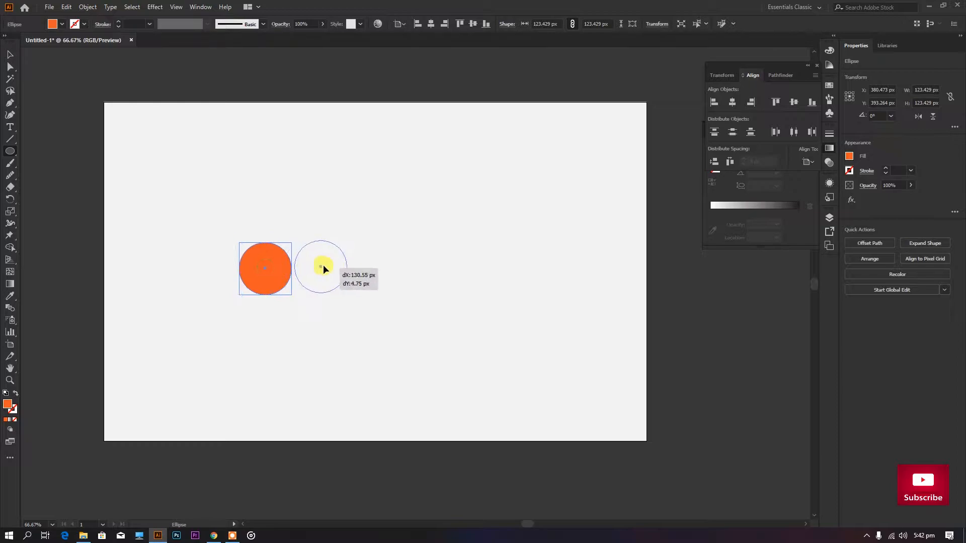
Align both orange circles to the artboard's vertical centre and scale the pair down to about 253 px wide
{"action": "left_click", "coordinate": [10, 54]}
{"action": "left_click_drag", "start_coordinate": [235, 201], "coordinate": [375, 314]}
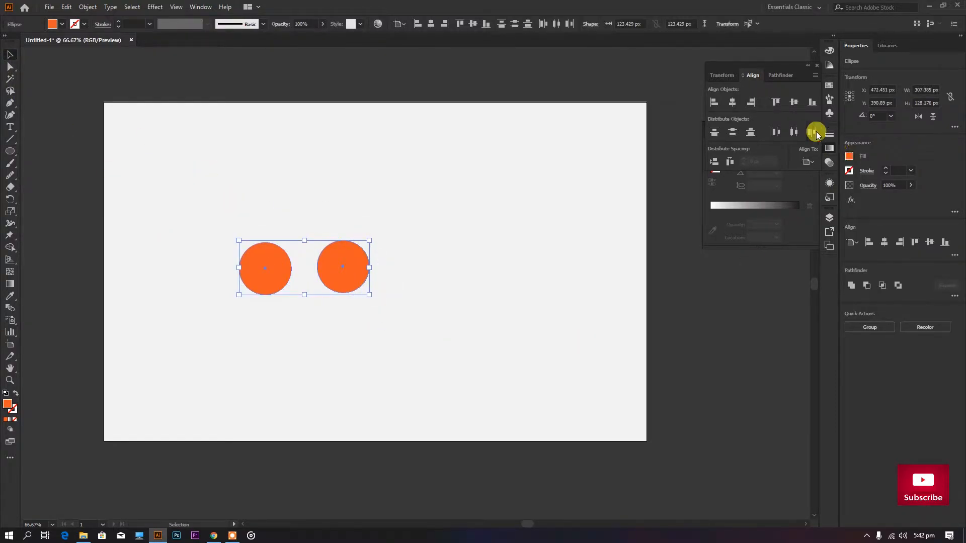
{"action": "left_click", "coordinate": [799, 103]}
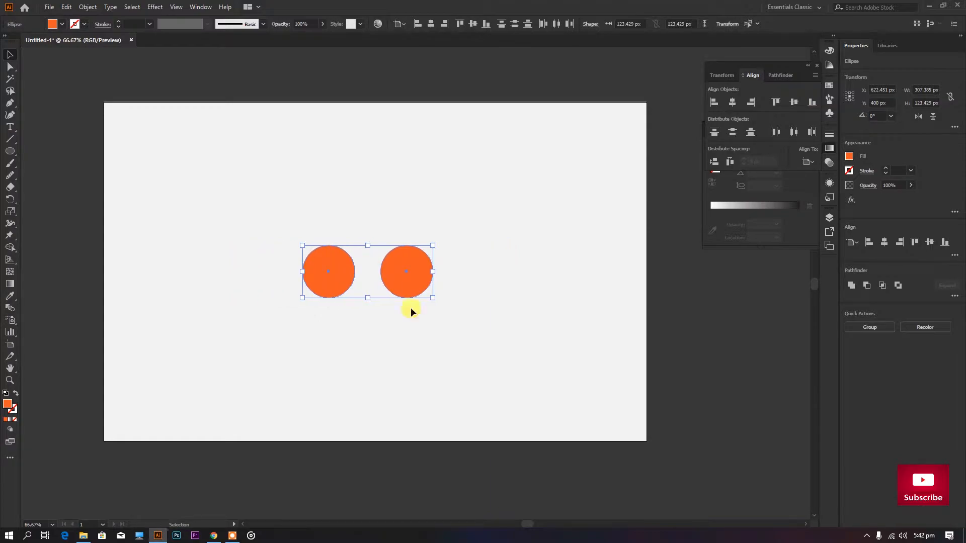
{"action": "mouse_move", "coordinate": [432, 298]}
{"action": "left_mouse_down"}
{"action": "mouse_move", "coordinate": [423, 277]}
{"action": "mouse_move", "coordinate": [421, 293]}
{"action": "left_mouse_up"}
{"action": "left_click", "coordinate": [433, 315]}
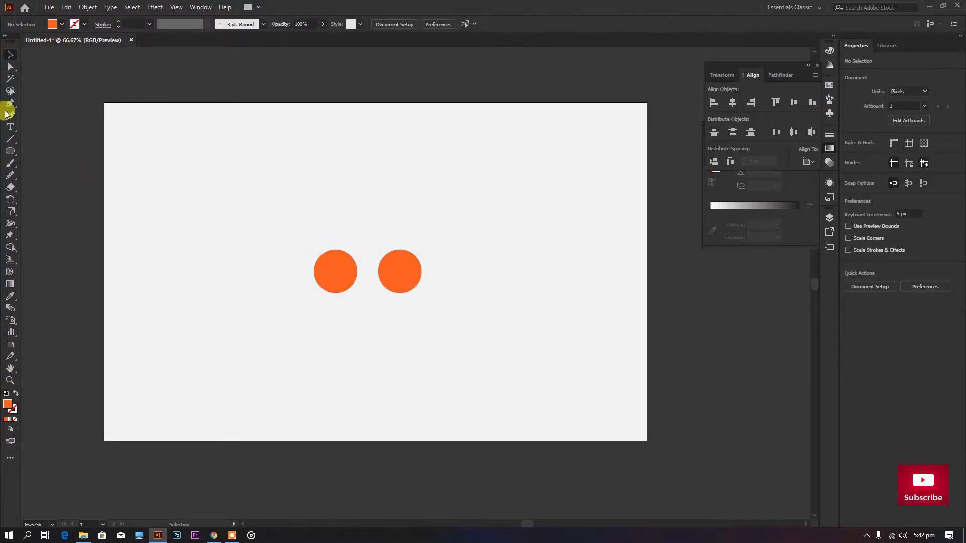
Draw a rectangle about 116 × 49 px bridging the two circles and centre it between them
{"action": "left_click_drag", "start_coordinate": [13, 151], "coordinate": [75, 150]}
{"action": "scroll", "coordinate": [384, 286], "scroll_direction": "up", "scroll_amount": 1}
{"action": "left_click_drag", "start_coordinate": [328, 247], "coordinate": [404, 275]}
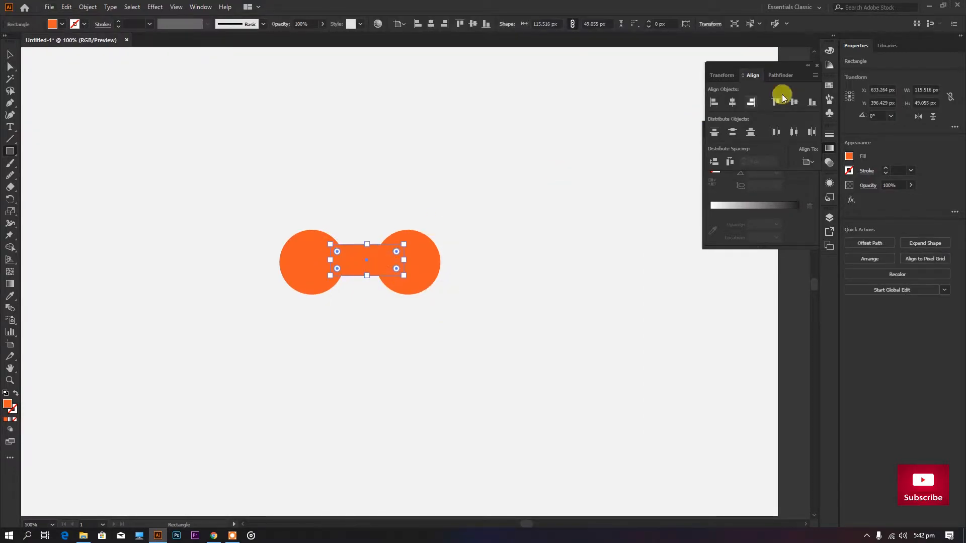
{"action": "left_click", "coordinate": [732, 102]}
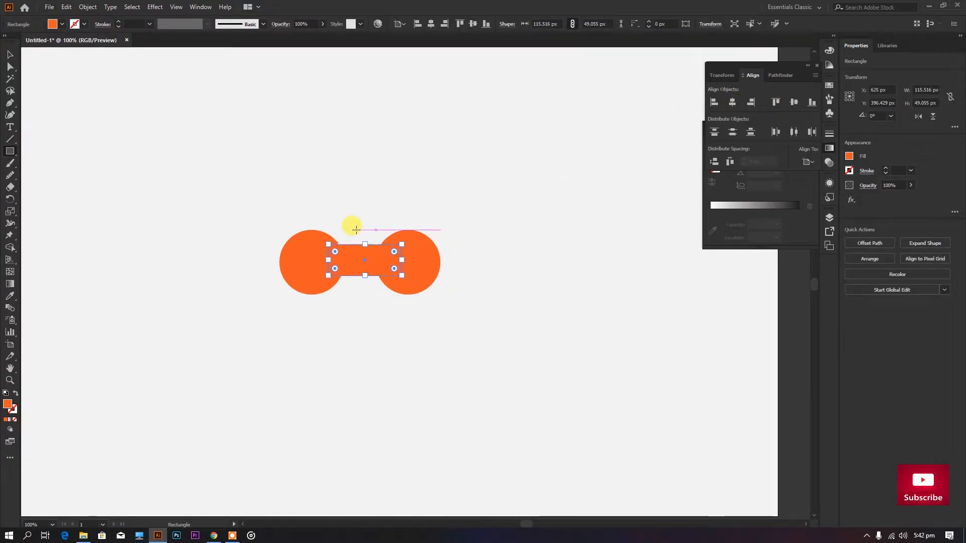
{"action": "left_click", "coordinate": [7, 51]}
{"action": "left_click", "coordinate": [367, 189]}
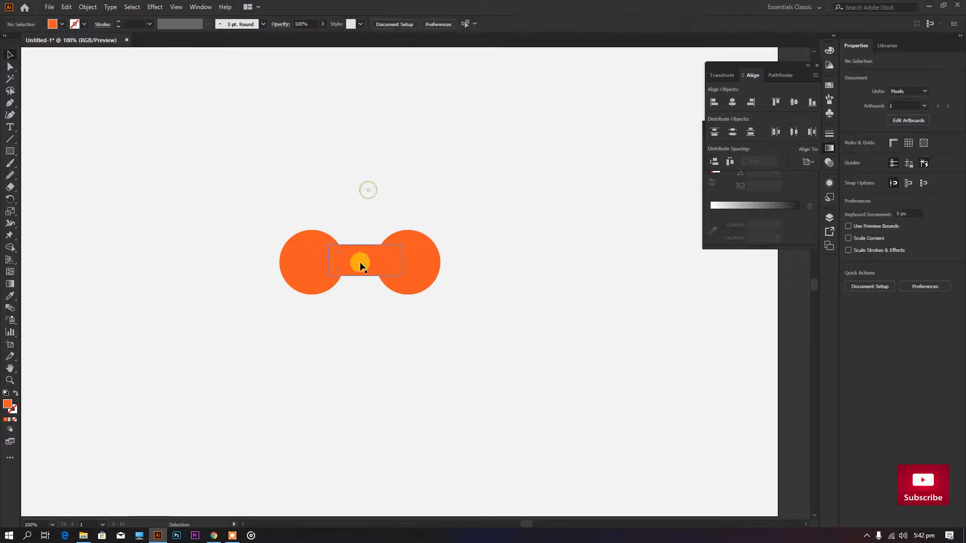
{"action": "scroll", "coordinate": [360, 261], "scroll_direction": "up", "scroll_amount": 2}
{"action": "left_click_drag", "start_coordinate": [369, 257], "coordinate": [366, 264]}
Unite the circles and rectangle into one shape and round its four inner corners into smooth curves
{"action": "left_click_drag", "start_coordinate": [216, 156], "coordinate": [521, 377]}
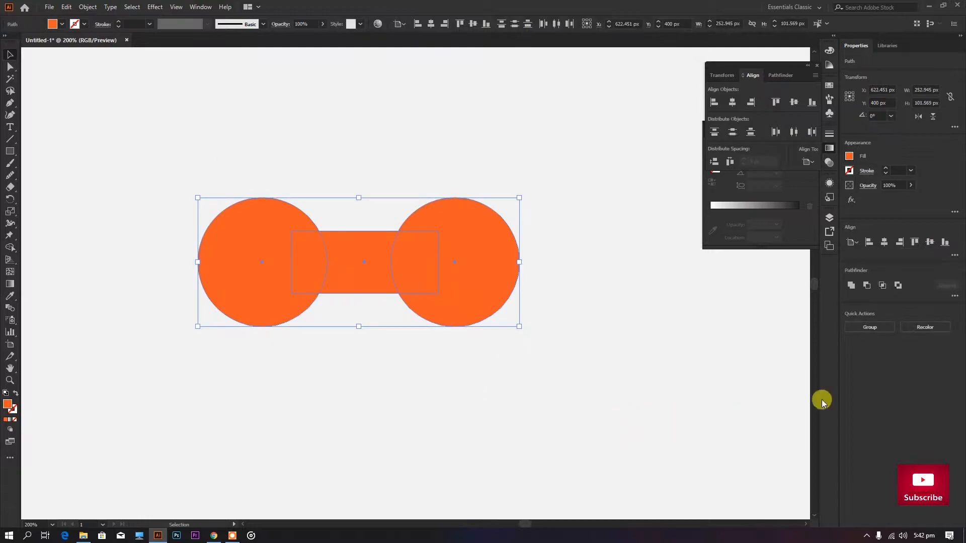
{"action": "left_click", "coordinate": [849, 287]}
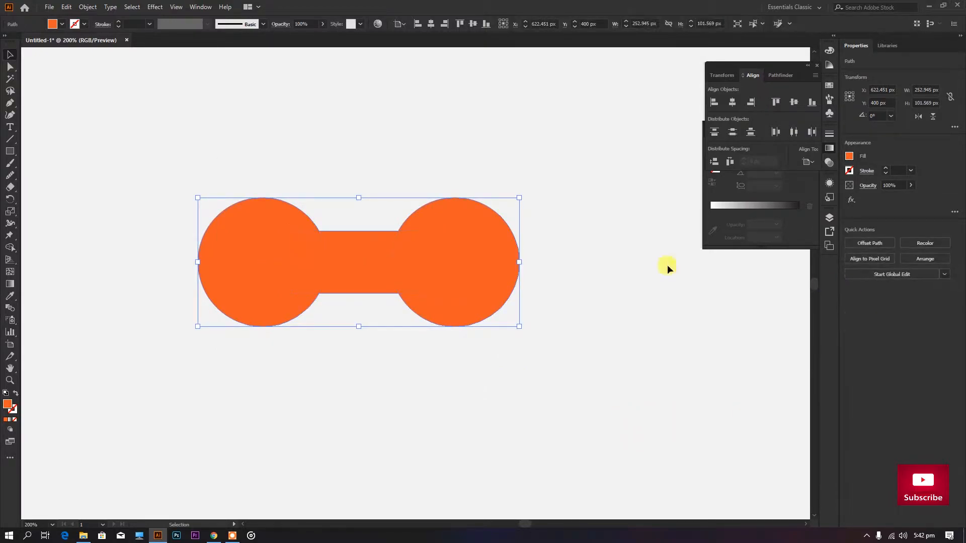
{"action": "key", "text": "a"}
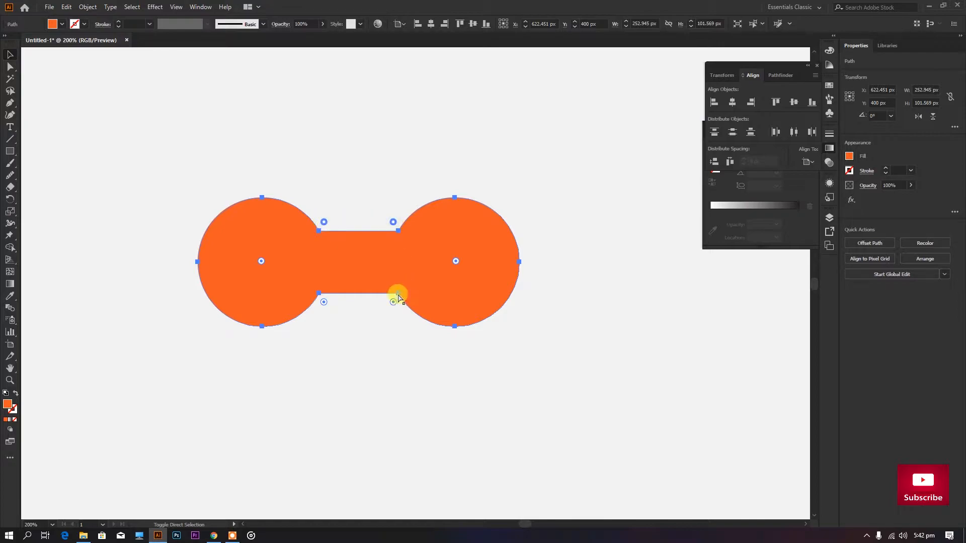
{"action": "left_click_drag", "start_coordinate": [324, 303], "coordinate": [355, 426]}
{"action": "key", "text": "v"}
{"action": "left_click", "coordinate": [305, 139]}
{"action": "scroll", "coordinate": [450, 280], "scroll_direction": "down", "scroll_amount": 3}
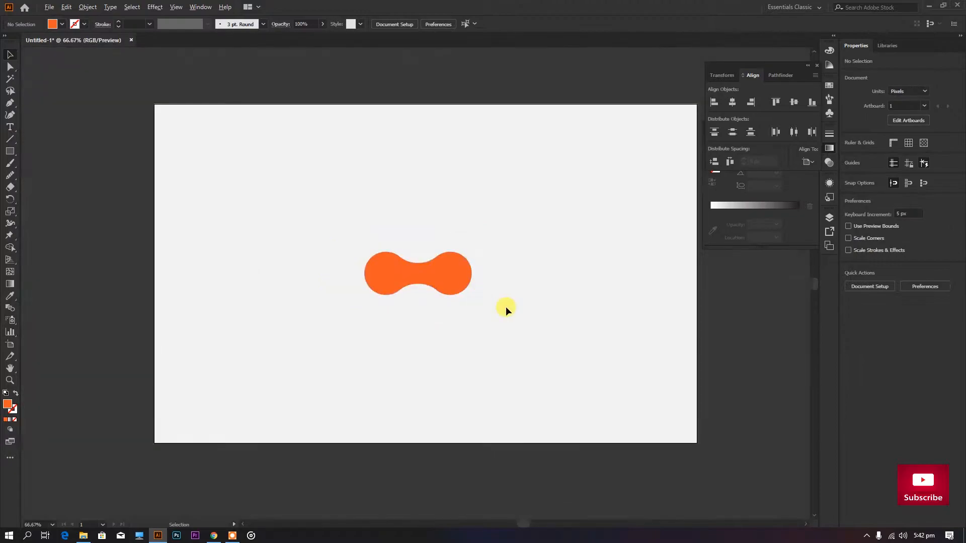
Duplicate the orange blob into a diagonal, interlocking stack of three
{"action": "left_click", "coordinate": [462, 283]}
{"action": "left_click_drag", "start_coordinate": [462, 283], "coordinate": [476, 232]}
{"action": "left_click", "coordinate": [533, 347]}
{"action": "scroll", "coordinate": [436, 345], "scroll_direction": "down", "scroll_amount": 2}
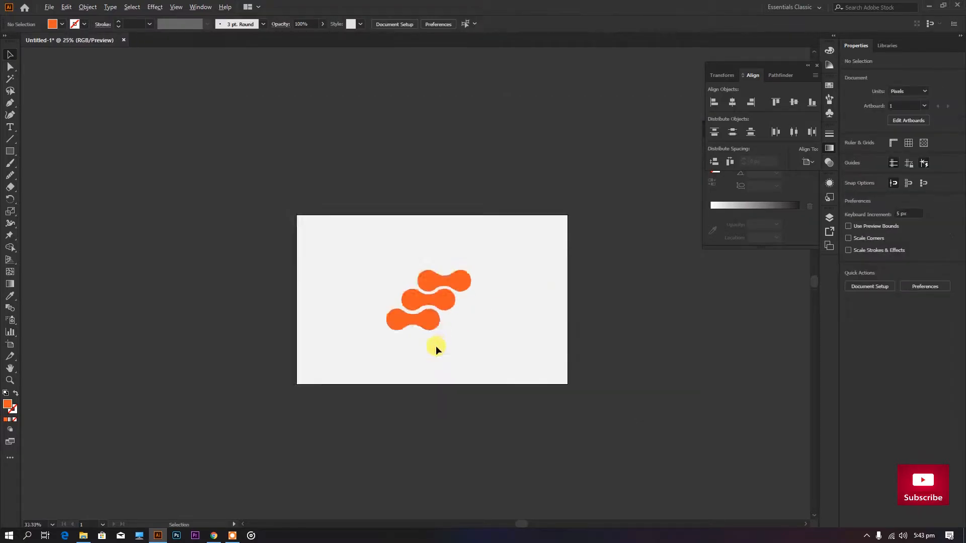
Fill the three blobs with a linear gradient running from crimson to a near-black grey
{"action": "scroll", "coordinate": [498, 344], "scroll_direction": "up", "scroll_amount": 1}
{"action": "left_click_drag", "start_coordinate": [506, 341], "coordinate": [317, 192]}
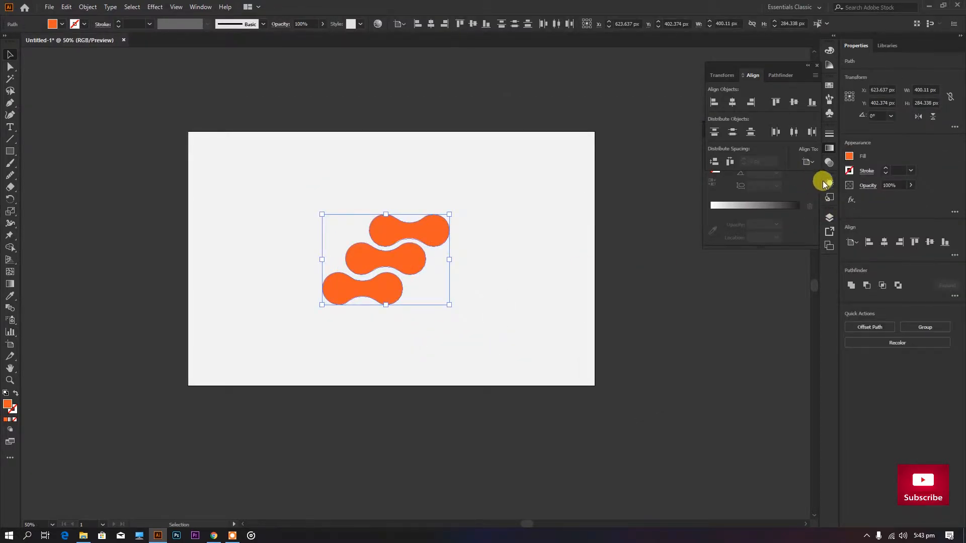
{"action": "left_click", "coordinate": [849, 156]}
{"action": "left_click", "coordinate": [825, 206]}
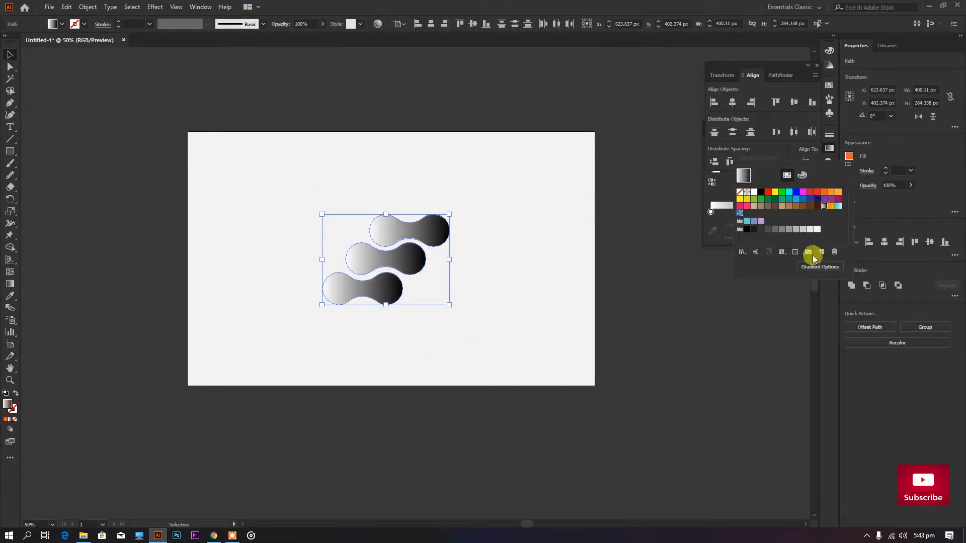
{"action": "left_click", "coordinate": [819, 267]}
{"action": "double_click", "coordinate": [712, 212]}
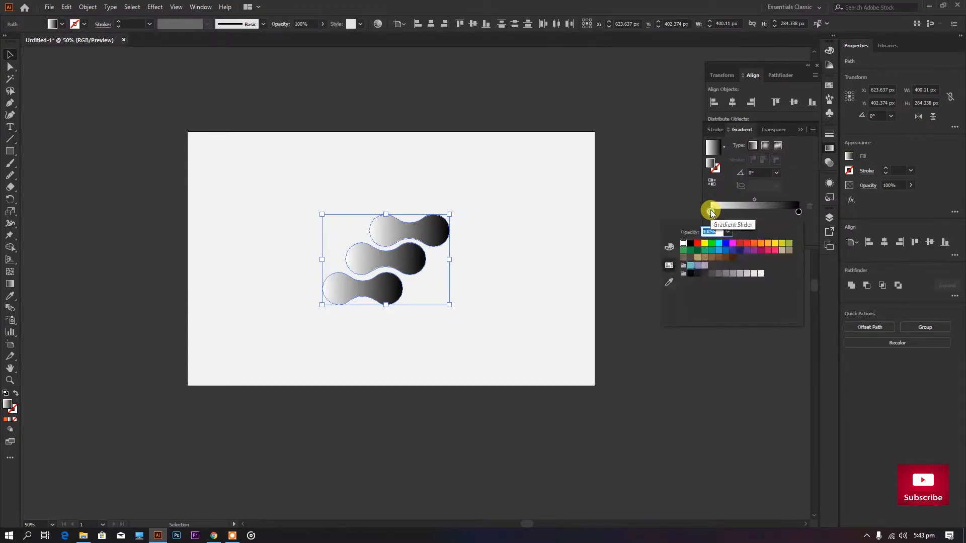
{"action": "left_click", "coordinate": [768, 250]}
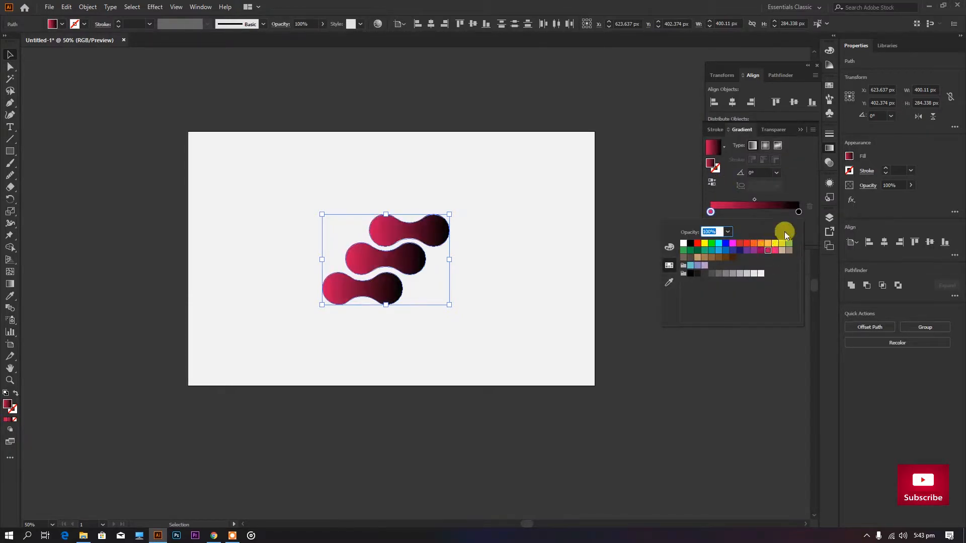
{"action": "double_click", "coordinate": [799, 212]}
{"action": "left_click", "coordinate": [705, 274]}
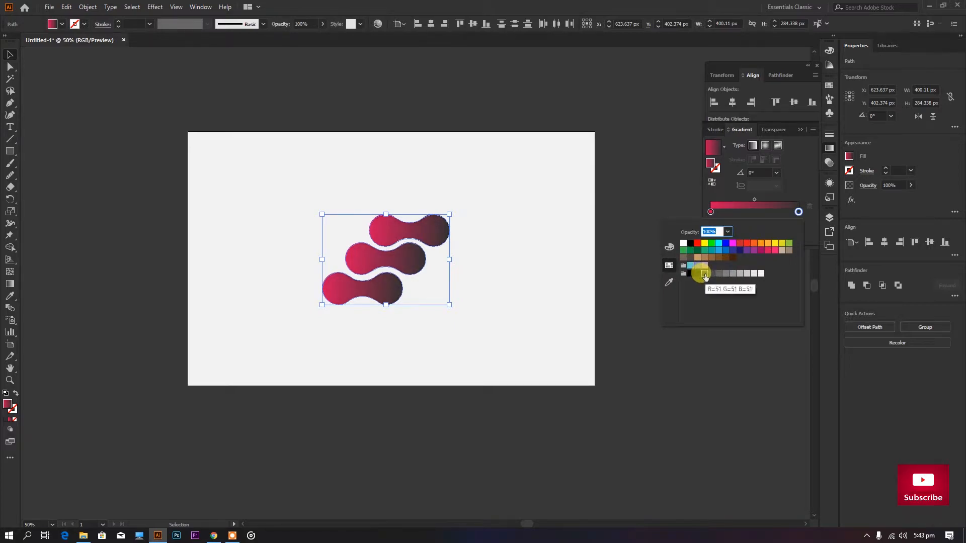
{"action": "left_click", "coordinate": [698, 274]}
Try gradient angles of 90° and -90° on the three blobs
{"action": "left_click", "coordinate": [776, 173]}
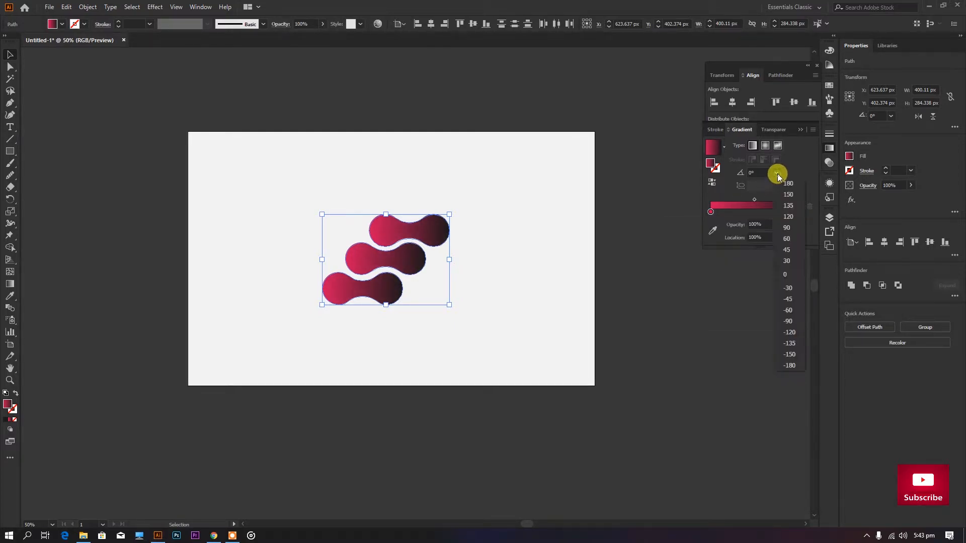
{"action": "left_click", "coordinate": [788, 228]}
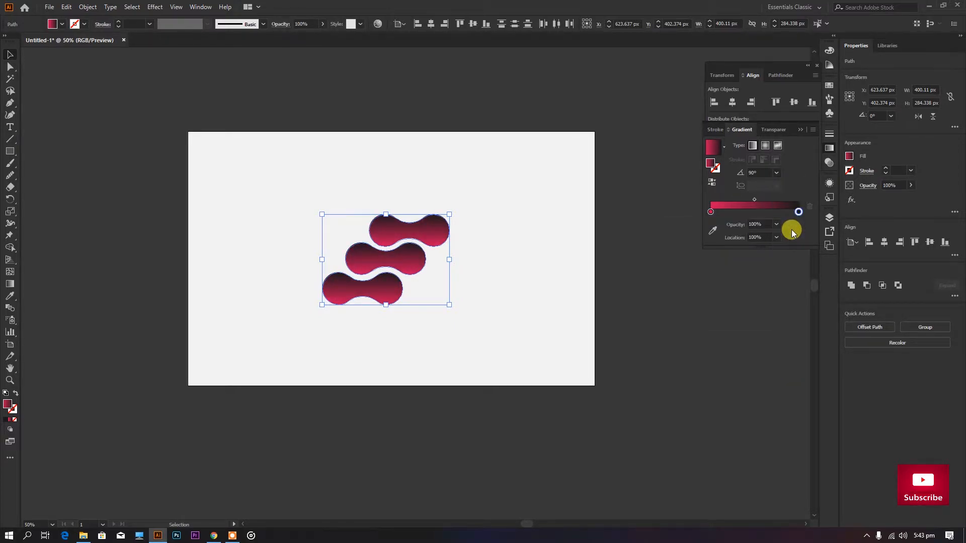
{"action": "left_click", "coordinate": [776, 172]}
{"action": "left_click", "coordinate": [794, 322]}
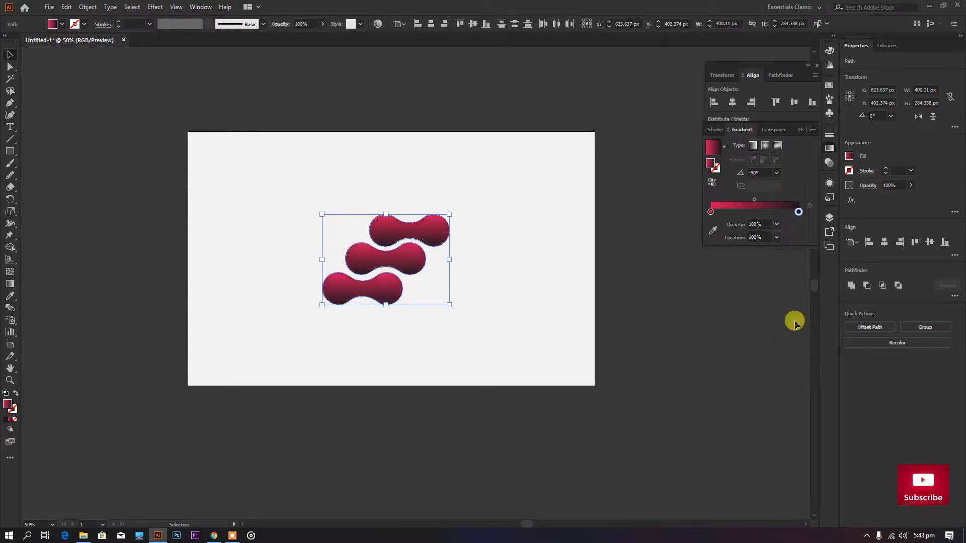
Set the gradient angle of the three blobs to -60°
{"action": "left_click", "coordinate": [776, 172]}
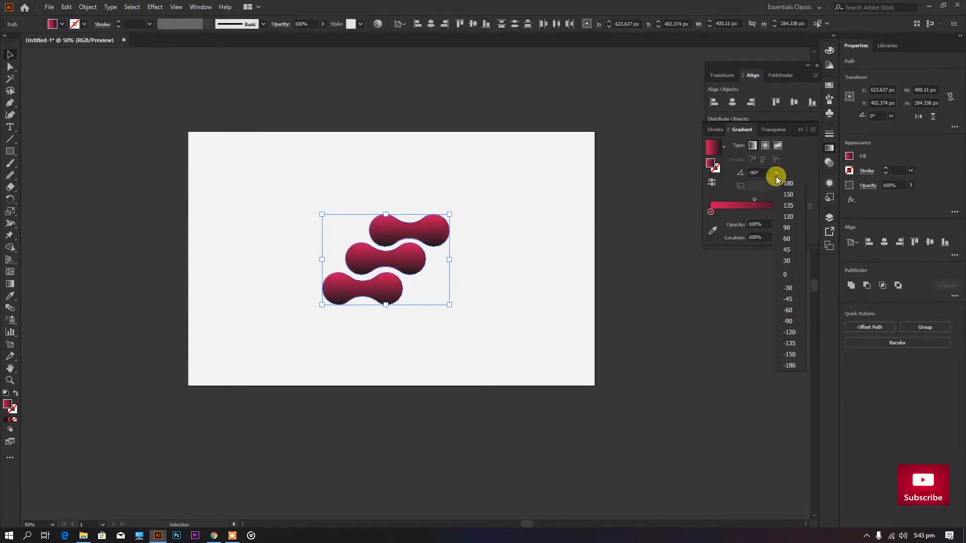
{"action": "left_click", "coordinate": [796, 311]}
{"action": "left_click", "coordinate": [486, 228]}
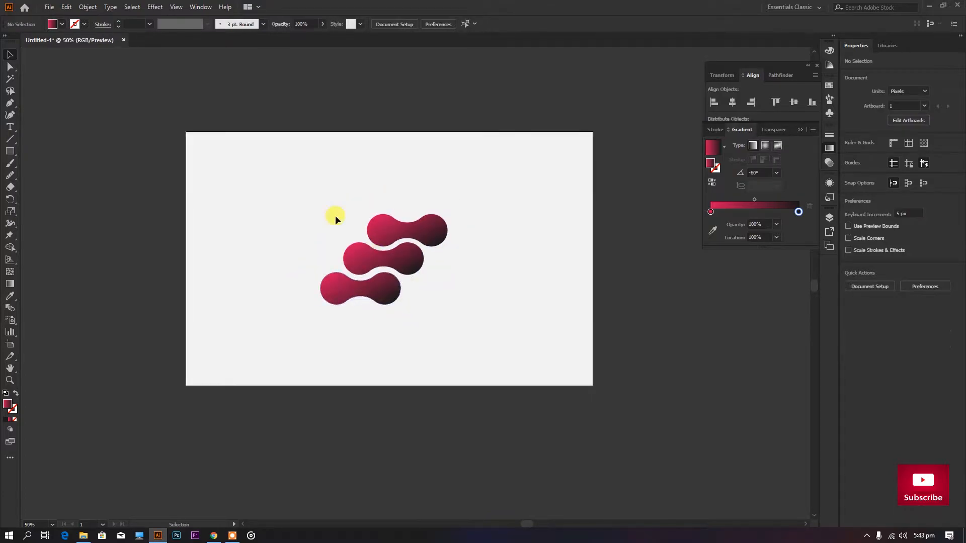
Move the three blobs towards the artboard's left side and scale them down to about 227 px wide overall
{"action": "left_click_drag", "start_coordinate": [472, 318], "coordinate": [472, 319]}
{"action": "left_click_drag", "start_coordinate": [414, 268], "coordinate": [360, 254]}
{"action": "left_click_drag", "start_coordinate": [394, 292], "coordinate": [371, 272]}
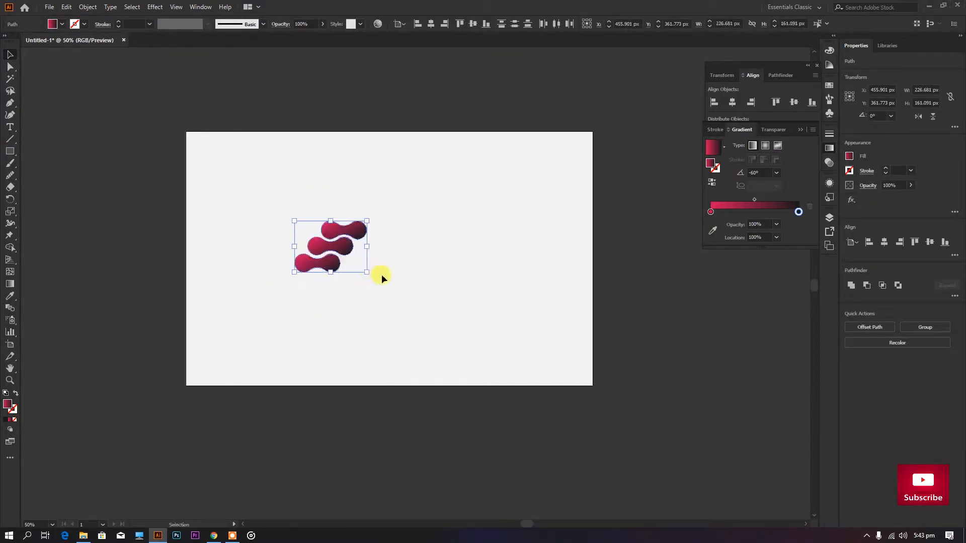
{"action": "left_click", "coordinate": [347, 275]}
Move the top blob underneath the other two and delete the blob that is now in the middle
{"action": "scroll", "coordinate": [319, 262], "scroll_direction": "up", "scroll_amount": 3}
{"action": "left_click_drag", "start_coordinate": [397, 161], "coordinate": [369, 317]}
{"action": "left_click", "coordinate": [386, 355]}
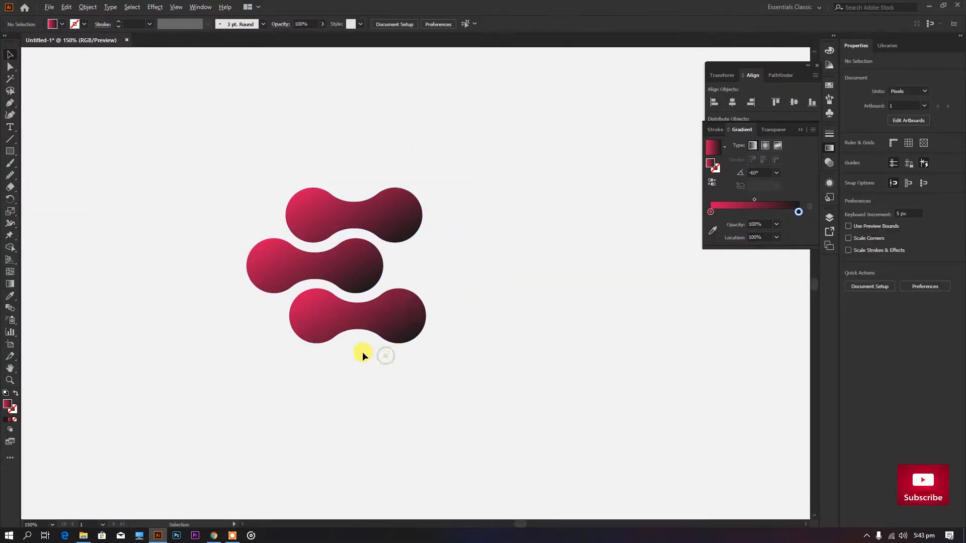
{"action": "scroll", "coordinate": [365, 355], "scroll_direction": "down", "scroll_amount": 3}
{"action": "scroll", "coordinate": [365, 355], "scroll_direction": "up", "scroll_amount": 2}
{"action": "left_click", "coordinate": [363, 307]}
{"action": "key", "text": "Delete"}
Draw a small gradient circle centred in the gap between the two remaining blobs
{"action": "right_click", "coordinate": [10, 152]}
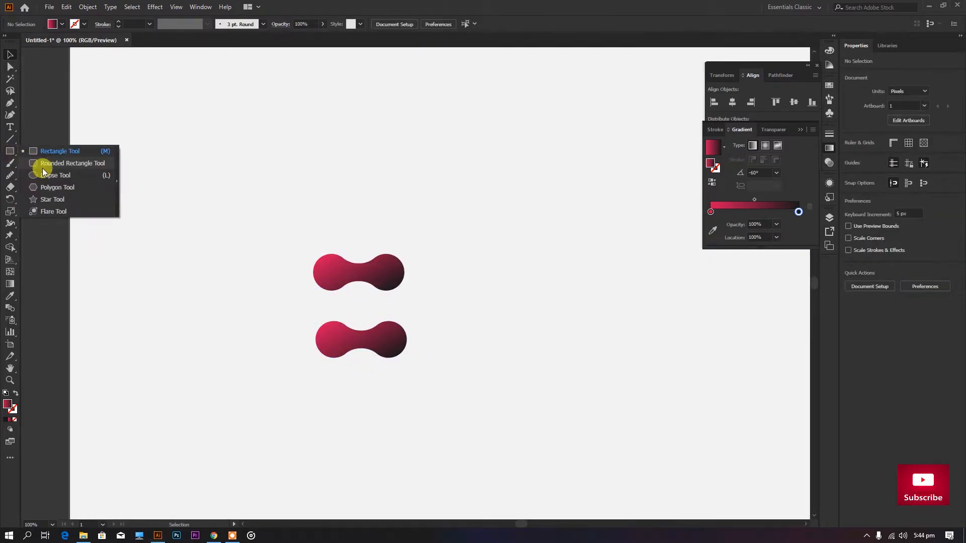
{"action": "left_click", "coordinate": [41, 175]}
{"action": "left_click_drag", "start_coordinate": [359, 304], "coordinate": [363, 321]}
{"action": "left_click", "coordinate": [9, 57]}
{"action": "left_click", "coordinate": [427, 330]}
Delete the lower blob and place a copy of the small circle above the remaining blob
{"action": "left_click_drag", "start_coordinate": [394, 355], "coordinate": [410, 382]}
{"action": "key", "text": "Delete"}
{"action": "left_click_drag", "start_coordinate": [356, 302], "coordinate": [358, 240]}
{"action": "left_click", "coordinate": [441, 295]}
{"action": "scroll", "coordinate": [377, 335], "scroll_direction": "down", "scroll_amount": 2}
{"action": "scroll", "coordinate": [378, 335], "scroll_direction": "up", "scroll_amount": 2}
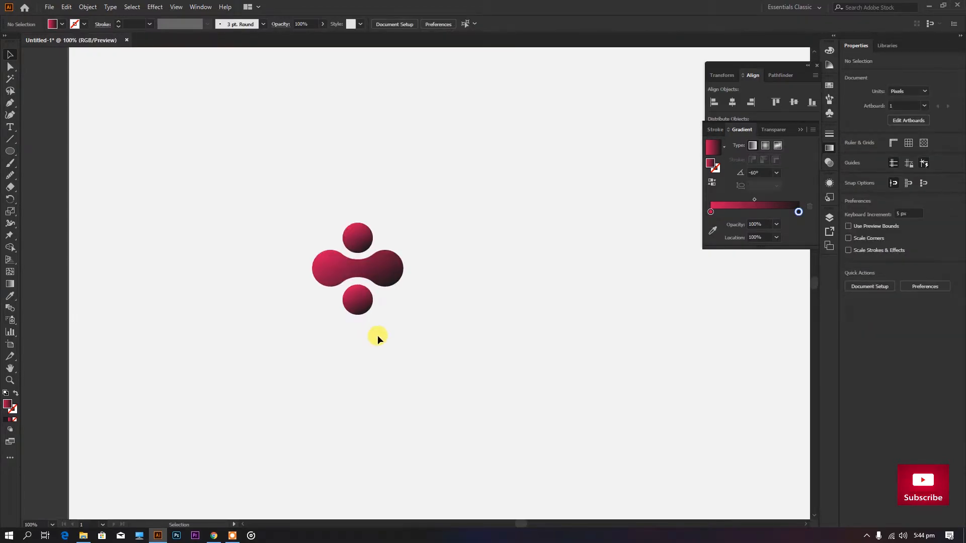
Scale the blob down slightly, keeping it between the two circles
{"action": "left_click", "coordinate": [385, 280]}
{"action": "left_click_drag", "start_coordinate": [409, 289], "coordinate": [399, 285]}
{"action": "scroll", "coordinate": [398, 304], "scroll_direction": "down", "scroll_amount": 1}
Group the blob with both circles and move the group slightly to the left and down
{"action": "left_click_drag", "start_coordinate": [339, 216], "coordinate": [396, 325]}
{"action": "left_click", "coordinate": [891, 329]}
{"action": "left_click", "coordinate": [521, 317]}
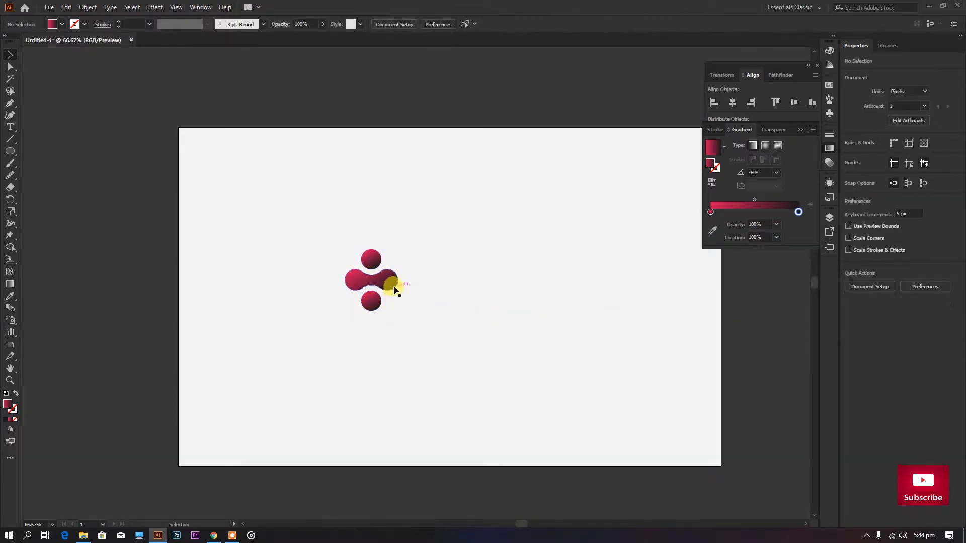
{"action": "left_click_drag", "start_coordinate": [379, 294], "coordinate": [380, 296]}
{"action": "left_click", "coordinate": [448, 304]}
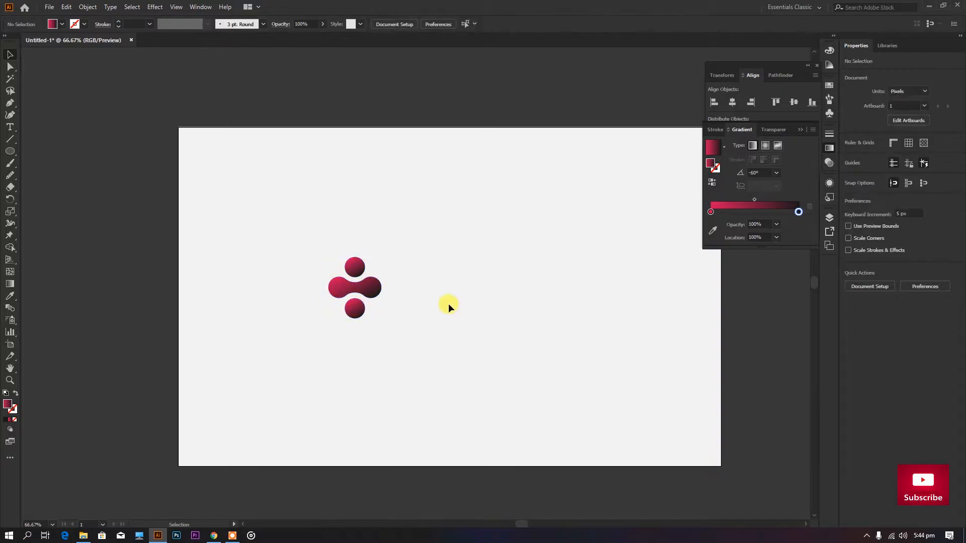
{"action": "scroll", "coordinate": [389, 327], "scroll_direction": "down", "scroll_amount": 1}
{"action": "scroll", "coordinate": [387, 331], "scroll_direction": "up", "scroll_amount": 1}
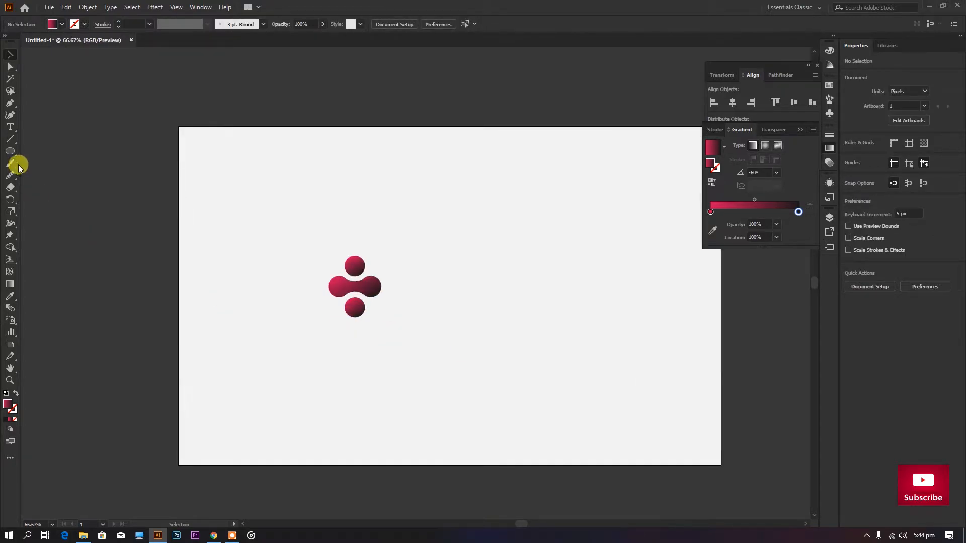
Add the point text "BLOB LOGO DESIGN" beside the symbol in the Rumble. font at 30 pt
{"action": "left_click", "coordinate": [10, 127]}
{"action": "left_click", "coordinate": [404, 315]}
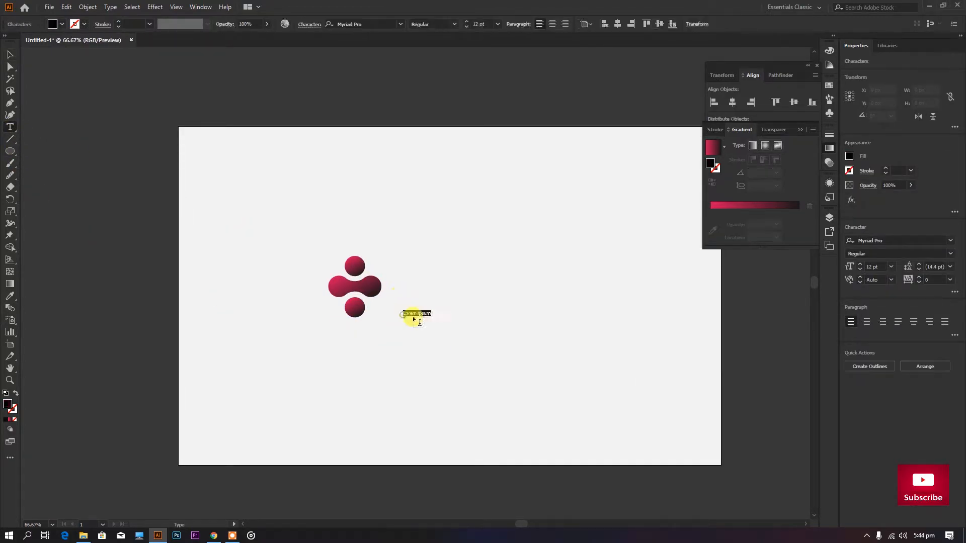
{"action": "left_click", "coordinate": [860, 265], "text": "shift"}
{"action": "left_click", "coordinate": [950, 241]}
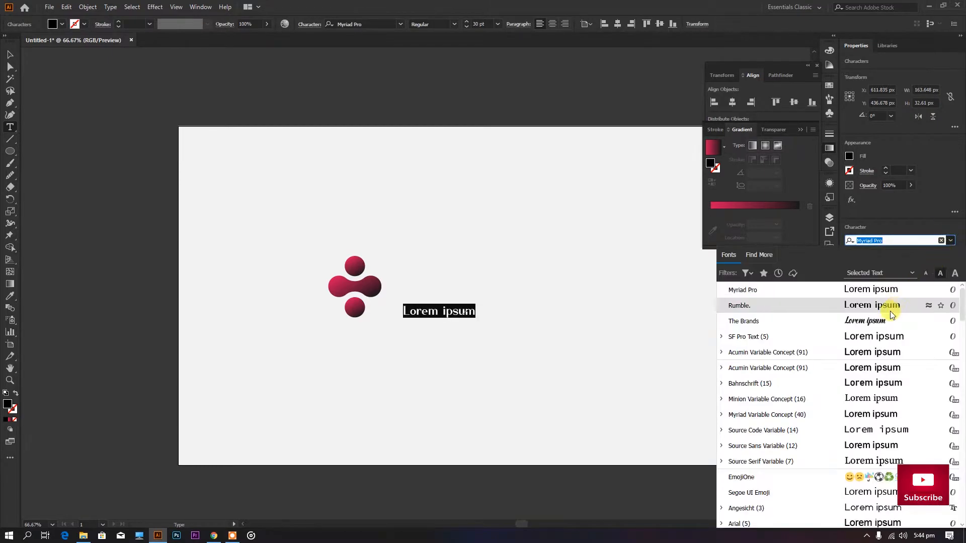
{"action": "left_click", "coordinate": [889, 310]}
{"action": "type", "text": "BLOB LOGO DE"}
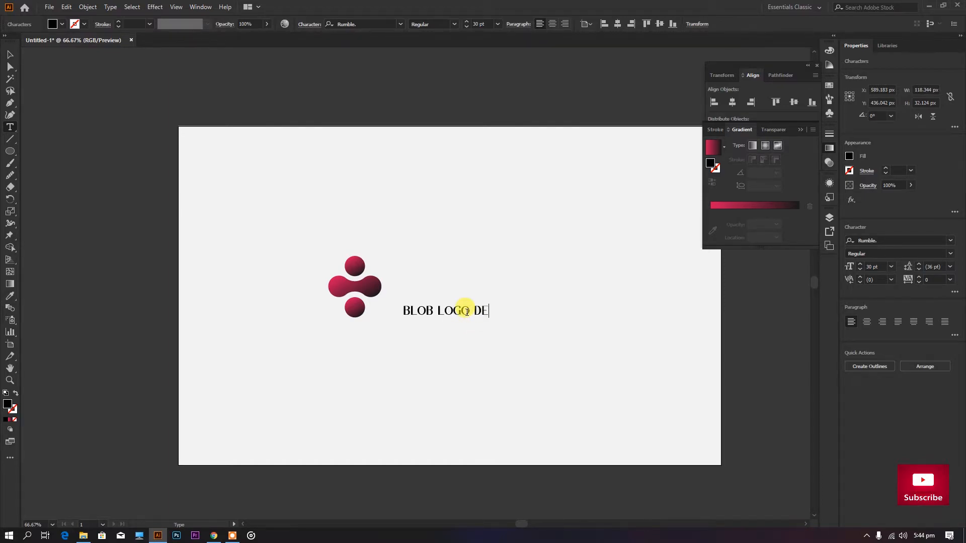
{"action": "key", "text": "Escape"}
Place the text below the symbol and centre both horizontally on the artboard
{"action": "left_click_drag", "start_coordinate": [509, 318], "coordinate": [421, 341]}
{"action": "left_click_drag", "start_coordinate": [300, 229], "coordinate": [415, 355]}
{"action": "left_click", "coordinate": [733, 102]}
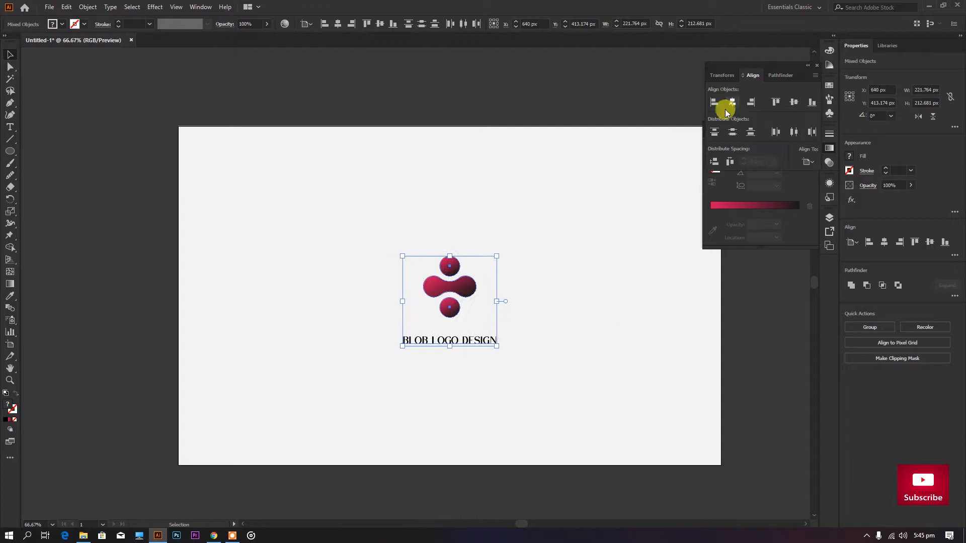
Move the text to the right of the symbol's lower circle and convert it to outlines
{"action": "left_click", "coordinate": [568, 269]}
{"action": "left_click_drag", "start_coordinate": [506, 334], "coordinate": [557, 307]}
{"action": "left_click", "coordinate": [863, 367]}
Apply the symbol's crimson-to-dark gradient to the outlined text with the Eyedropper
{"action": "key", "text": "i"}
{"action": "left_click", "coordinate": [449, 264]}
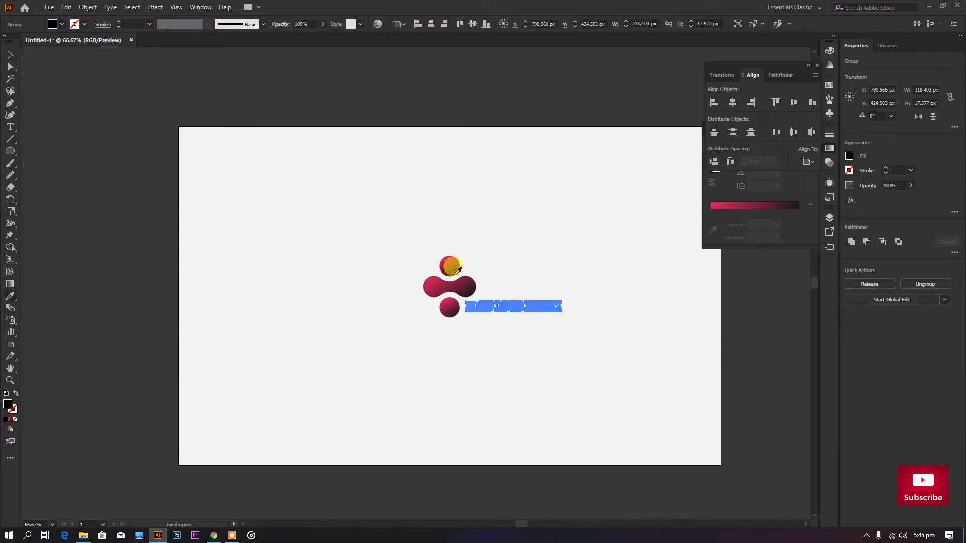
{"action": "left_click", "coordinate": [10, 54]}
{"action": "left_click", "coordinate": [271, 245]}
Set the gradient angle of the outlined "BLOB LOGO DESIGN" text to -45°
{"action": "scroll", "coordinate": [539, 339], "scroll_direction": "up", "scroll_amount": 1}
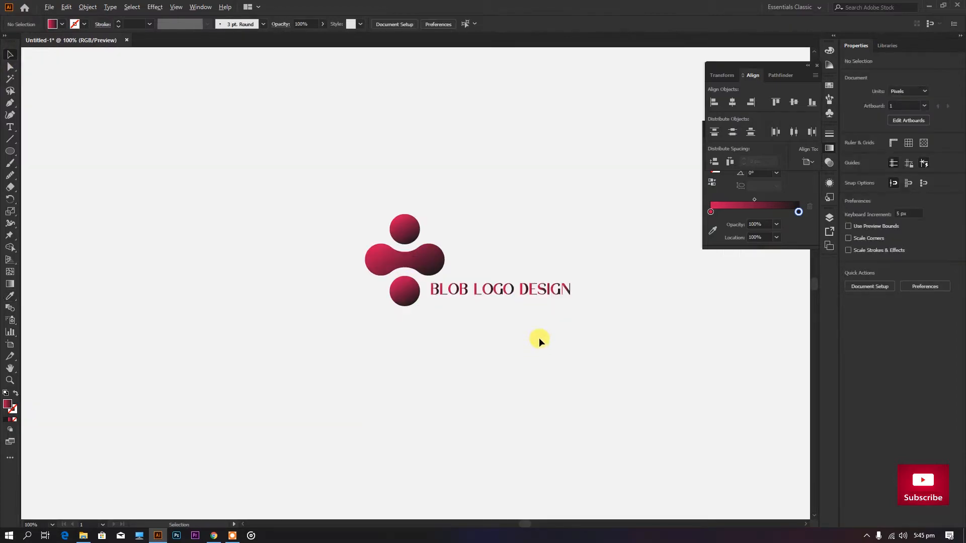
{"action": "left_click", "coordinate": [561, 289]}
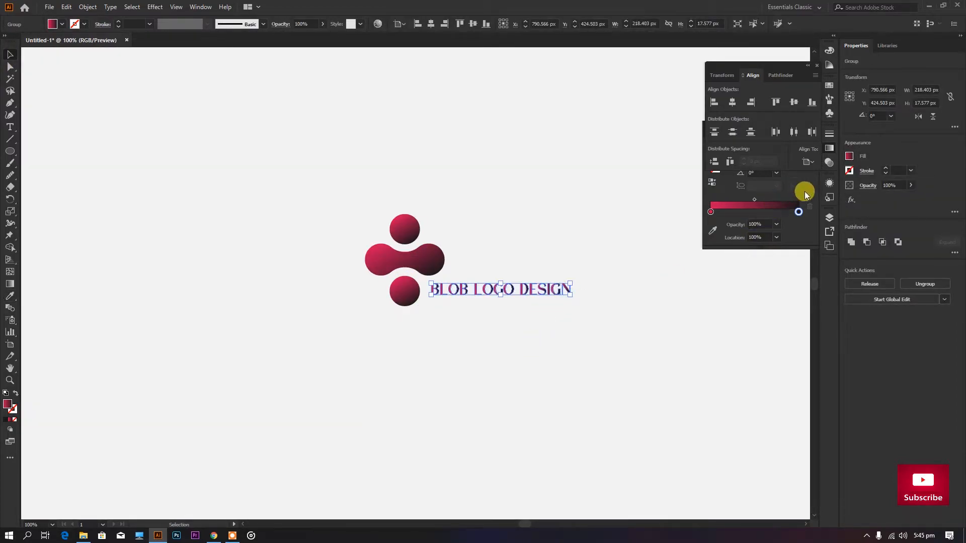
{"action": "left_click", "coordinate": [777, 174]}
{"action": "left_click", "coordinate": [793, 300]}
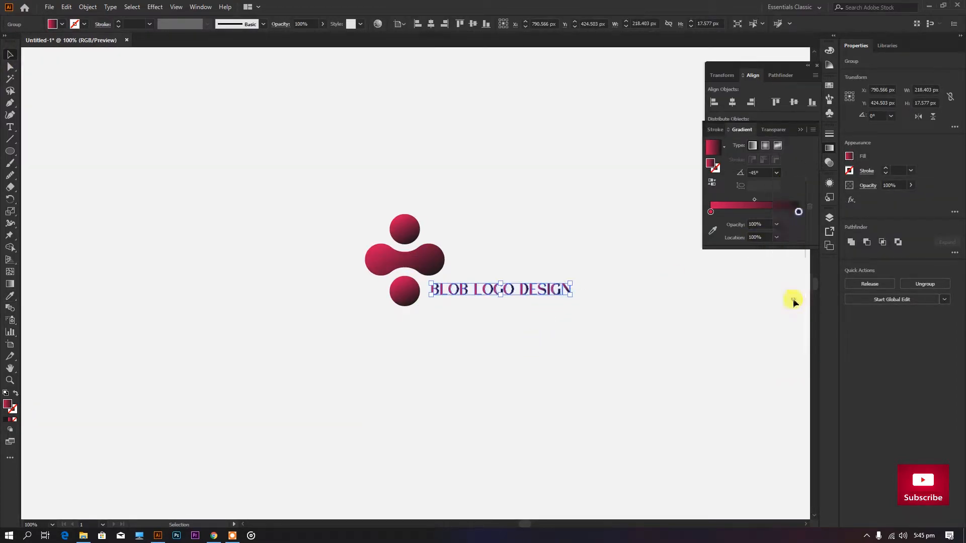
{"action": "left_click", "coordinate": [627, 290]}
{"action": "scroll", "coordinate": [575, 294], "scroll_direction": "up", "scroll_amount": 1}
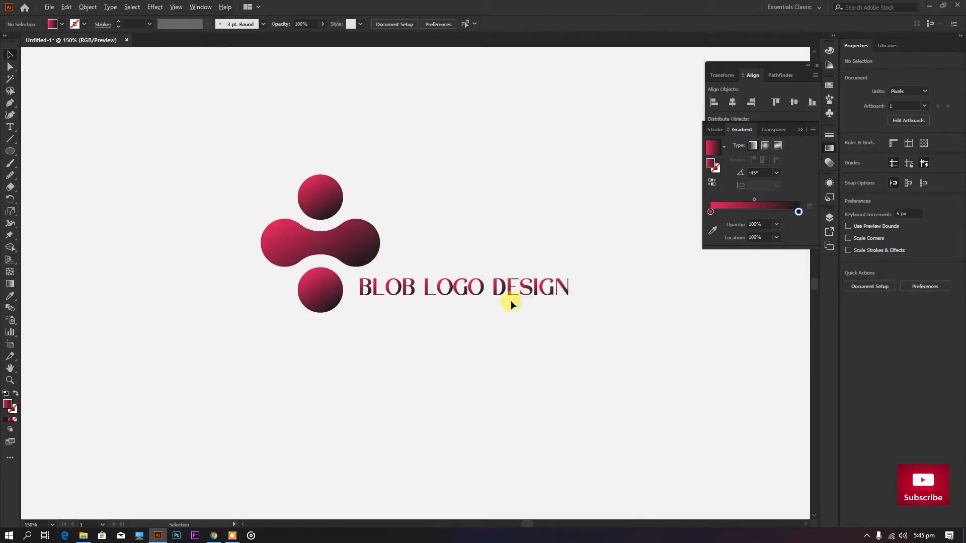
Move the outlined text below the symbol and centre both horizontally on the artboard
{"action": "scroll", "coordinate": [508, 307], "scroll_direction": "down", "scroll_amount": 3}
{"action": "left_click_drag", "start_coordinate": [459, 324], "coordinate": [433, 279]}
{"action": "key", "text": "ctrl+a"}
{"action": "key", "text": "ctrl+g"}
{"action": "left_click", "coordinate": [733, 110]}
{"action": "left_click", "coordinate": [521, 330]}
{"action": "left_click", "coordinate": [394, 253]}
{"action": "mouse_move", "coordinate": [468, 305]}
{"action": "left_mouse_down"}
{"action": "mouse_move", "coordinate": [493, 346]}
{"action": "mouse_move", "coordinate": [452, 311]}
{"action": "left_mouse_up"}
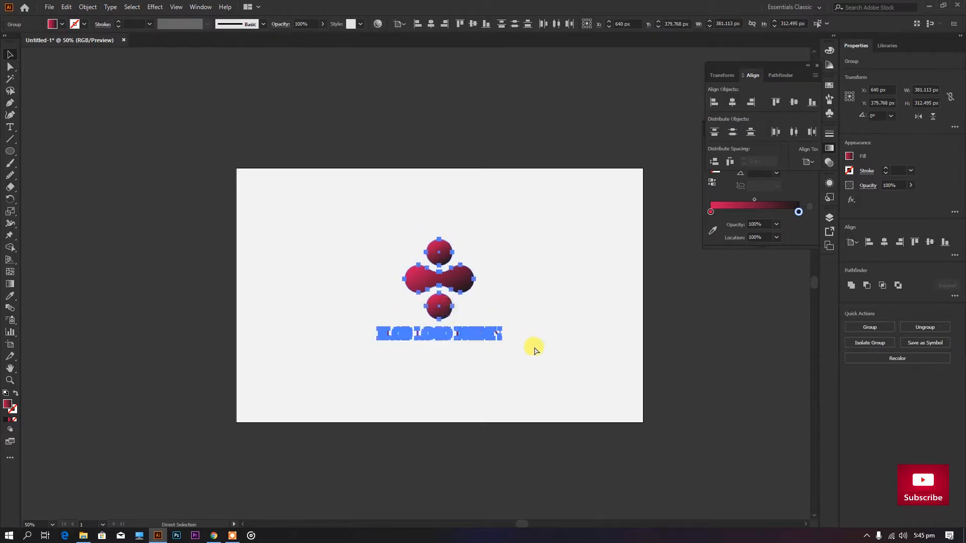
Group the symbol with its text and centre the group on the artboard
{"action": "left_click", "coordinate": [880, 329]}
{"action": "left_click", "coordinate": [557, 281]}
{"action": "left_click", "coordinate": [569, 292]}
{"action": "scroll", "coordinate": [458, 343], "scroll_direction": "up", "scroll_amount": 1}
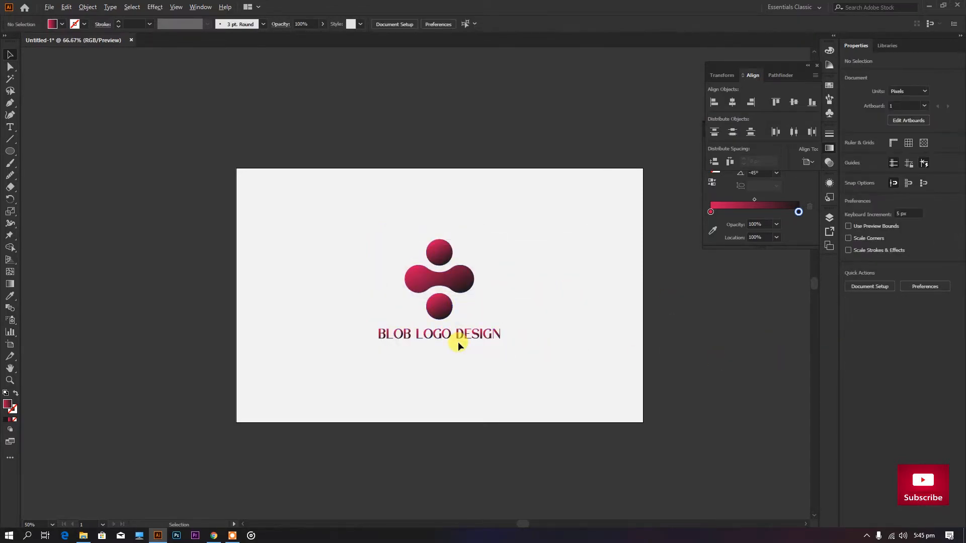
{"action": "scroll", "coordinate": [457, 337], "scroll_direction": "down", "scroll_amount": 1}
{"action": "left_click", "coordinate": [457, 336]}
{"action": "left_click", "coordinate": [521, 342]}
{"action": "left_click", "coordinate": [439, 285]}
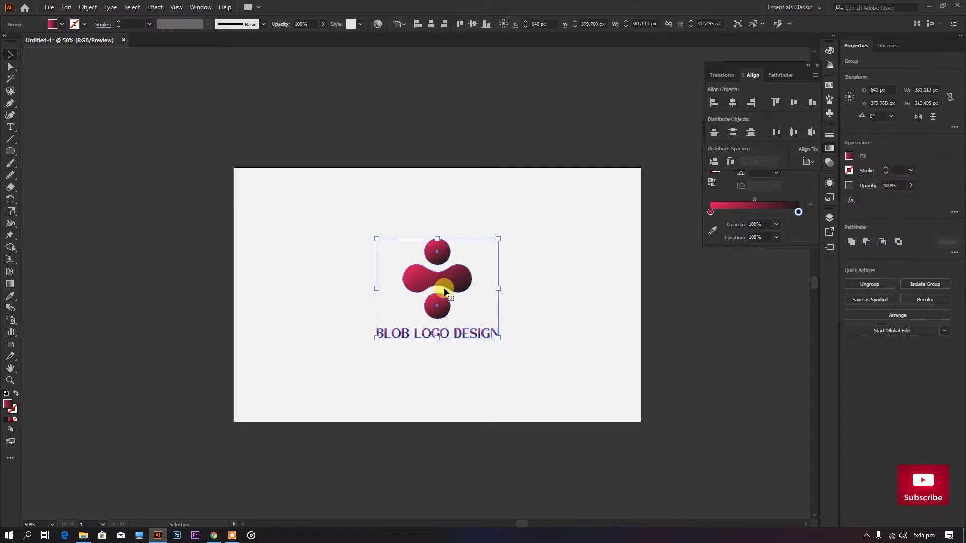
{"action": "left_click", "coordinate": [733, 103]}
{"action": "left_click", "coordinate": [548, 248]}
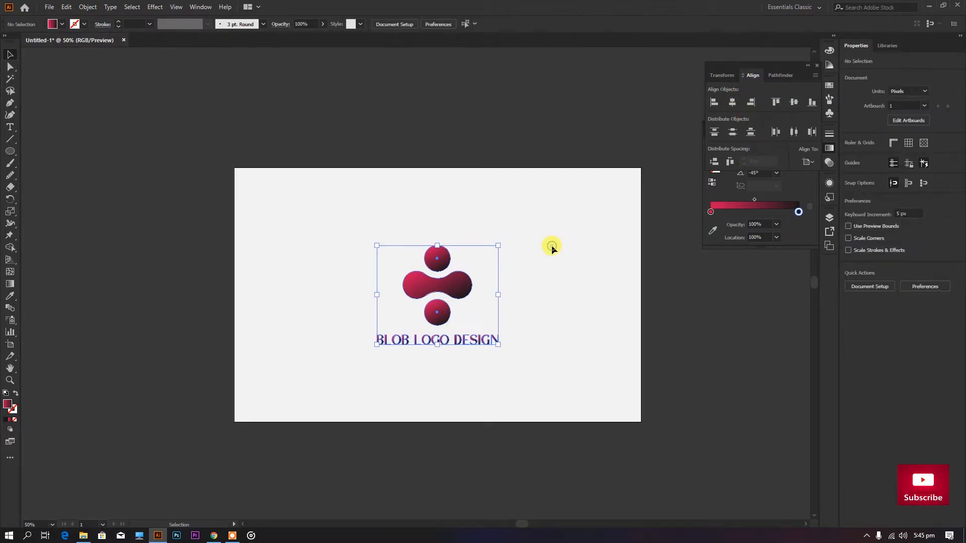
Unlock all objects and select the background rectangle
{"action": "left_click", "coordinate": [81, 8]}
{"action": "left_click", "coordinate": [117, 86]}
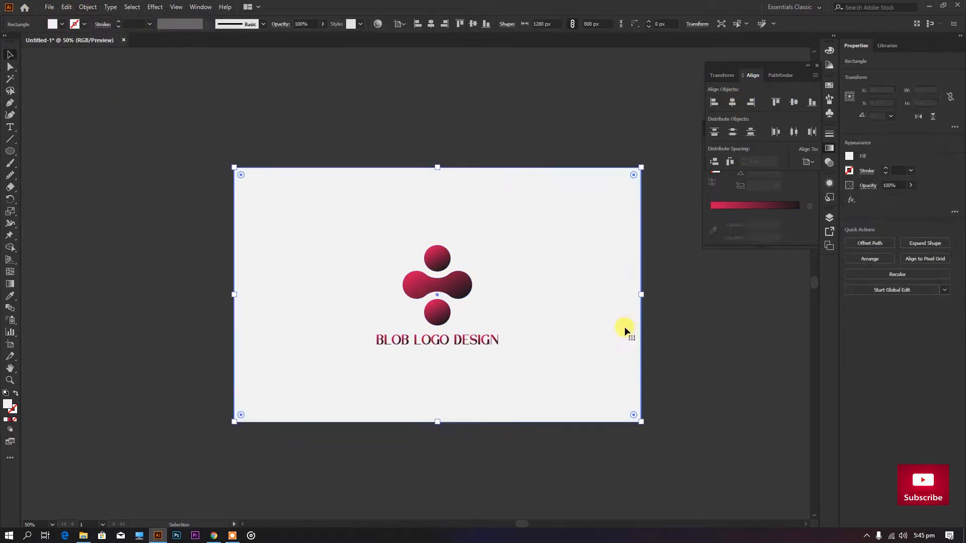
{"action": "left_click", "coordinate": [624, 312]}
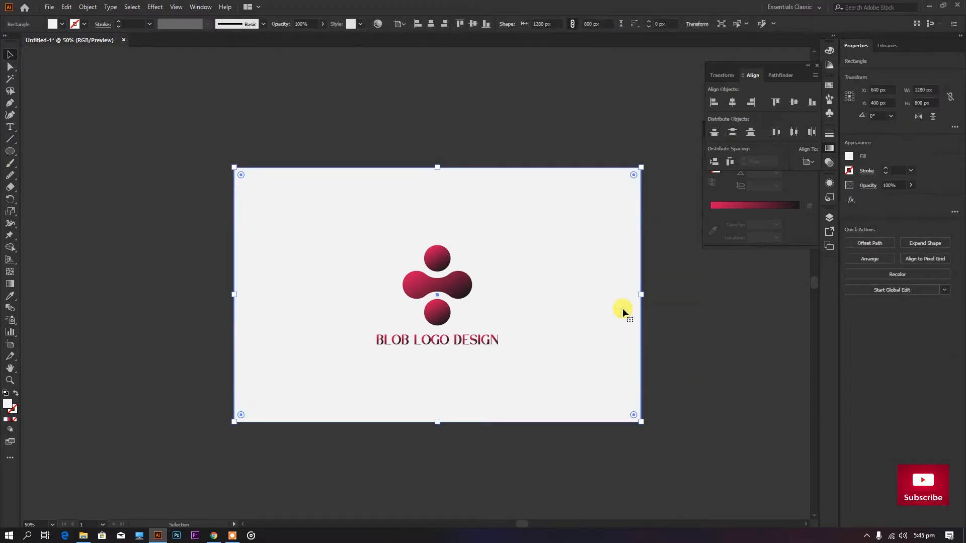
Fill the background rectangle with the near-black colour 0F0609
{"action": "double_click", "coordinate": [7, 402]}
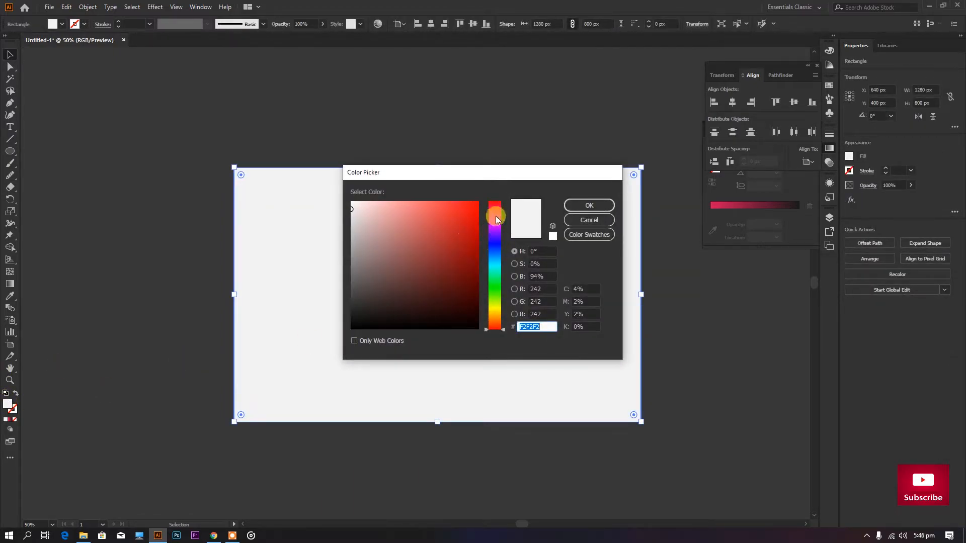
{"action": "left_click", "coordinate": [496, 214]}
{"action": "left_click_drag", "start_coordinate": [497, 217], "coordinate": [498, 207]}
{"action": "left_click", "coordinate": [430, 315]}
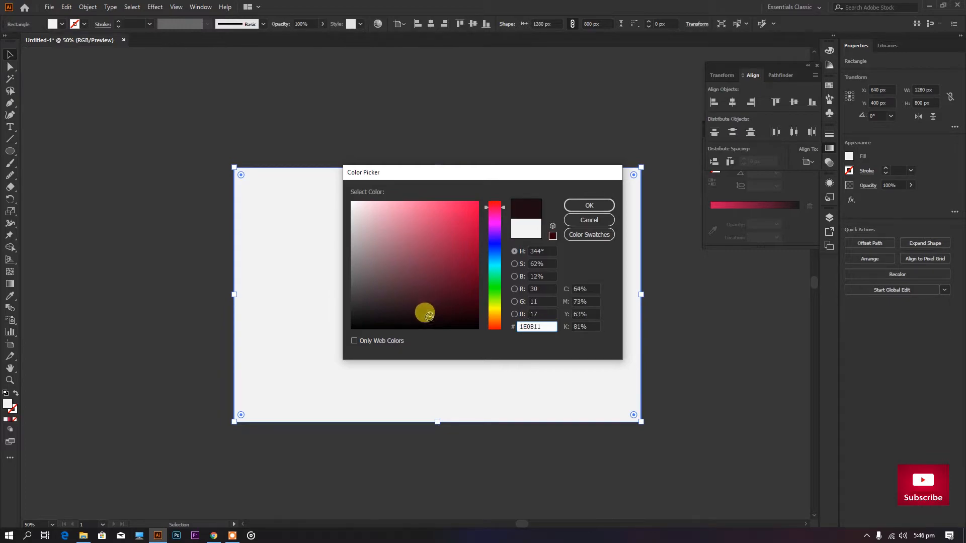
{"action": "left_click", "coordinate": [588, 205]}
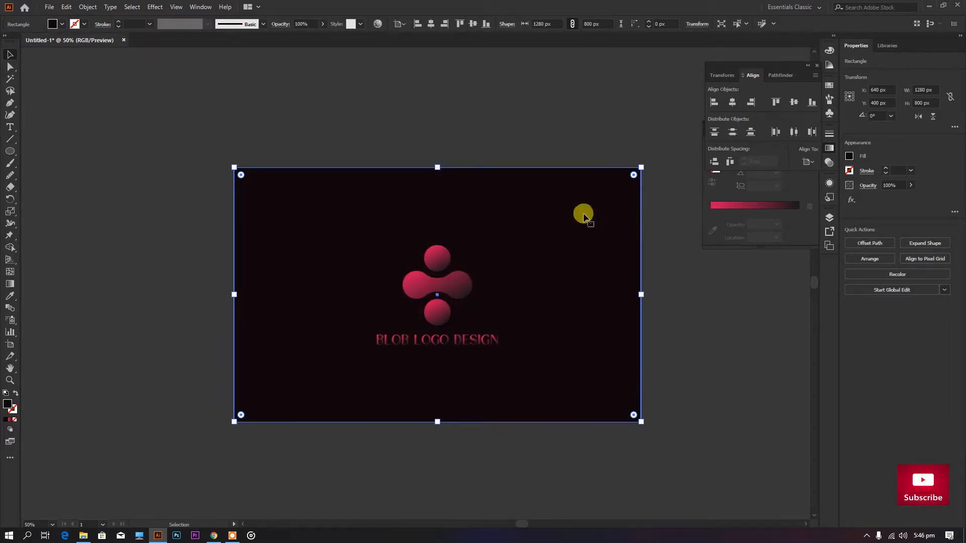
Darken the background rectangle's near-black fill further and inspect the logo against it
{"action": "double_click", "coordinate": [9, 405]}
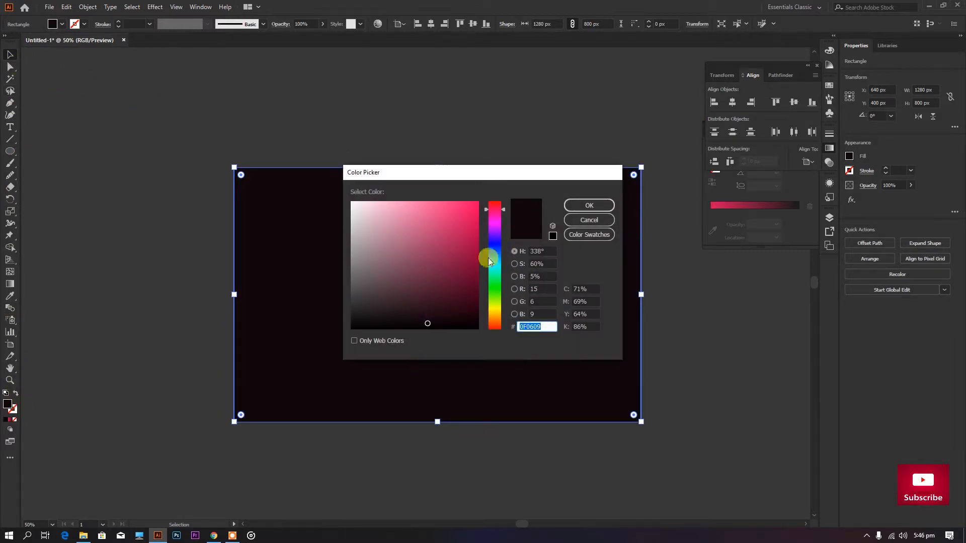
{"action": "left_click", "coordinate": [410, 320]}
{"action": "left_click", "coordinate": [580, 206]}
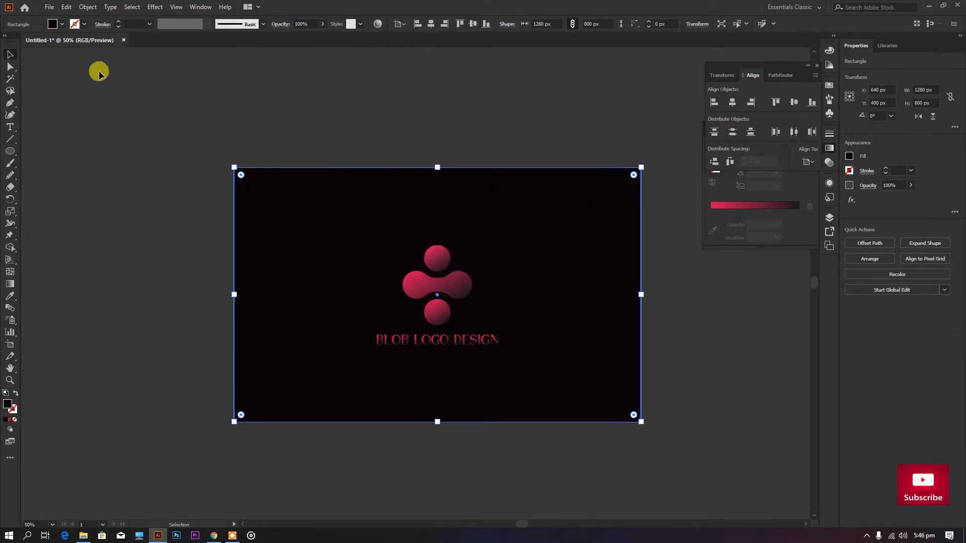
{"action": "left_click", "coordinate": [355, 119]}
{"action": "scroll", "coordinate": [455, 352], "scroll_direction": "up", "scroll_amount": 2}
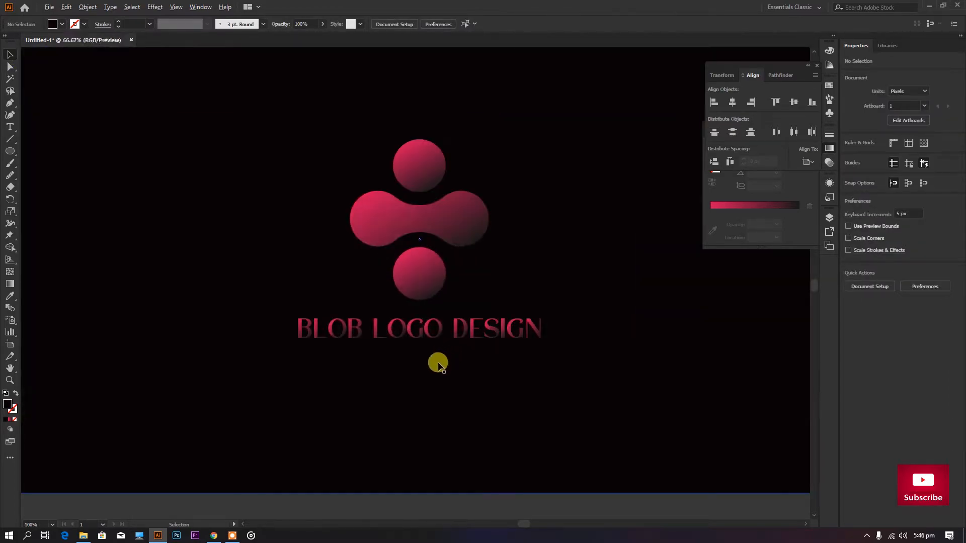
{"action": "scroll", "coordinate": [438, 364], "scroll_direction": "down", "scroll_amount": 2}
Fill the background rectangle with a light grey swatch
{"action": "left_click", "coordinate": [522, 372]}
{"action": "left_click", "coordinate": [850, 155]}
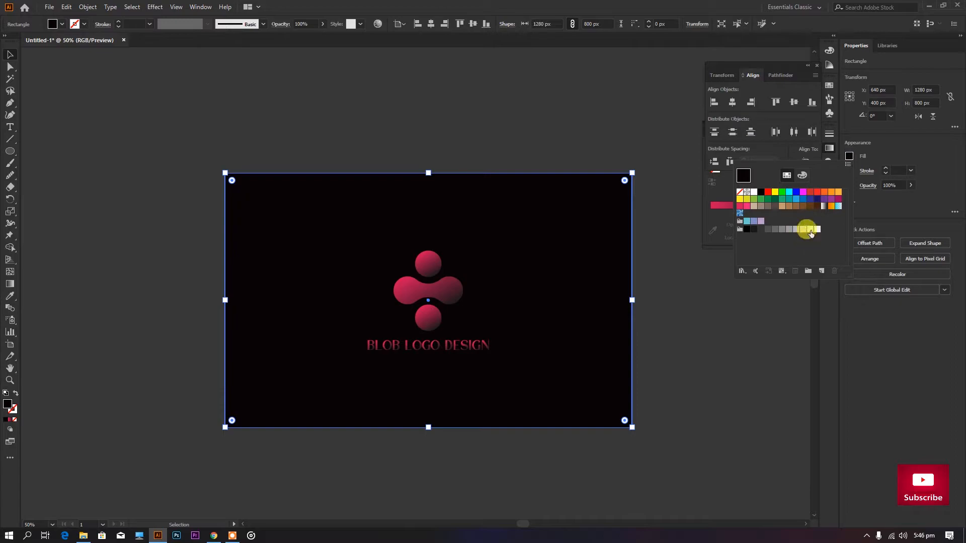
{"action": "left_click", "coordinate": [810, 230]}
{"action": "left_click", "coordinate": [578, 134]}
{"action": "left_click", "coordinate": [578, 131]}
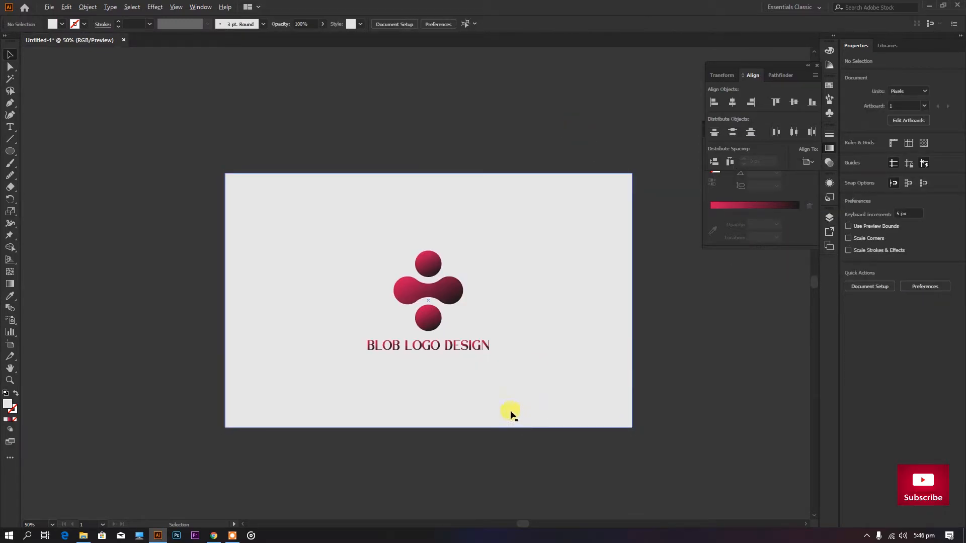
Move the grouped blob logo to the artboard's upper-left area and scale it down to about two thirds
{"action": "scroll", "coordinate": [493, 398], "scroll_direction": "down", "scroll_amount": 2}
{"action": "scroll", "coordinate": [476, 380], "scroll_direction": "up", "scroll_amount": 1}
{"action": "scroll", "coordinate": [468, 372], "scroll_direction": "down", "scroll_amount": 2}
{"action": "scroll", "coordinate": [466, 372], "scroll_direction": "up", "scroll_amount": 1}
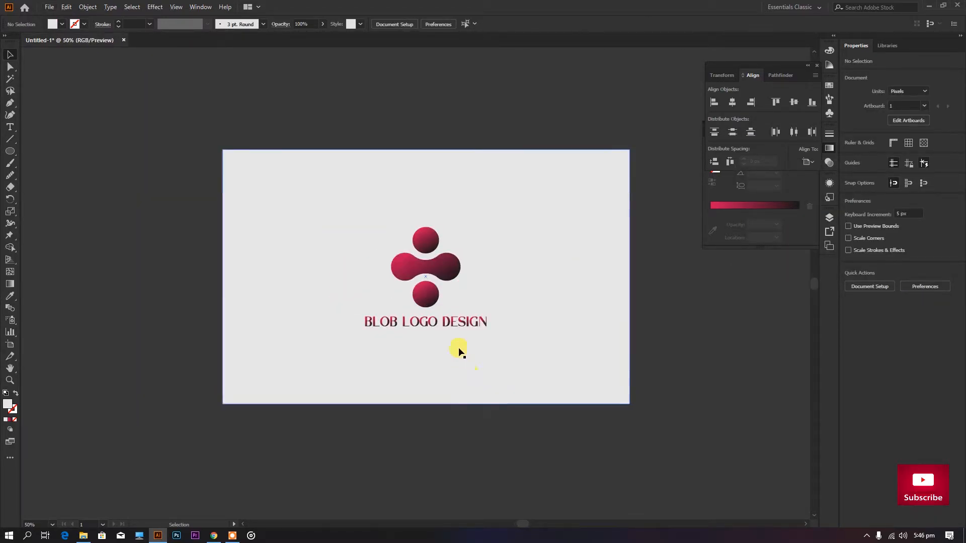
{"action": "left_click", "coordinate": [431, 267]}
{"action": "scroll", "coordinate": [431, 263], "scroll_direction": "up", "scroll_amount": 1}
{"action": "left_click_drag", "start_coordinate": [437, 288], "coordinate": [322, 225]}
{"action": "left_click_drag", "start_coordinate": [369, 284], "coordinate": [351, 272]}
{"action": "left_click", "coordinate": [304, 448]}
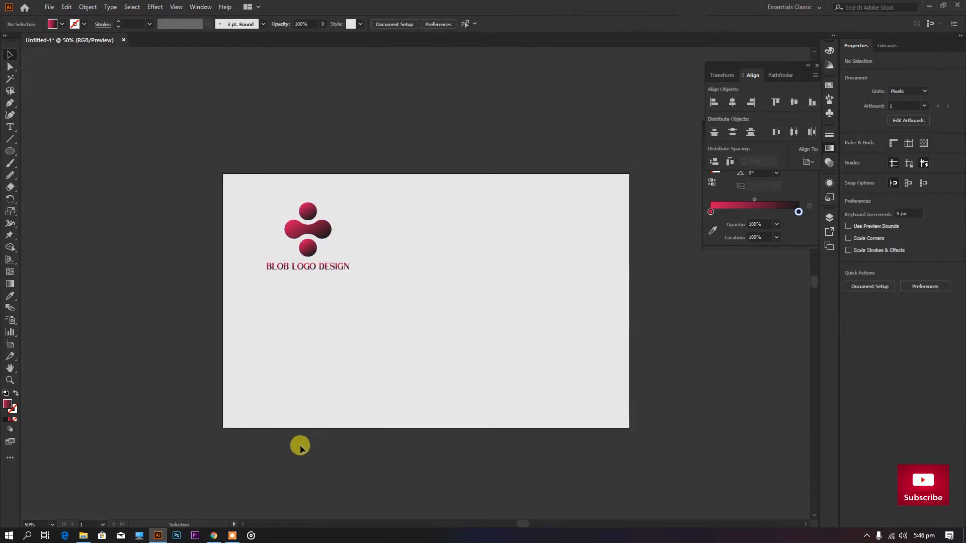
Draw a vertical line about 169 px long near the artboard's centre with a 5 pt stroke
{"action": "left_click", "coordinate": [11, 139]}
{"action": "scroll", "coordinate": [360, 319], "scroll_direction": "up", "scroll_amount": 1}
{"action": "left_click_drag", "start_coordinate": [394, 288], "coordinate": [394, 359]}
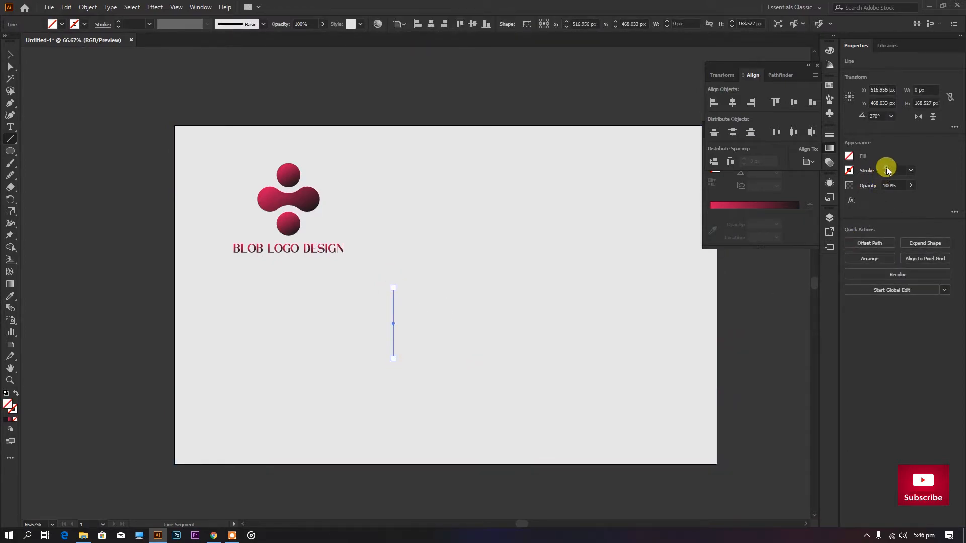
{"action": "left_click", "coordinate": [887, 168]}
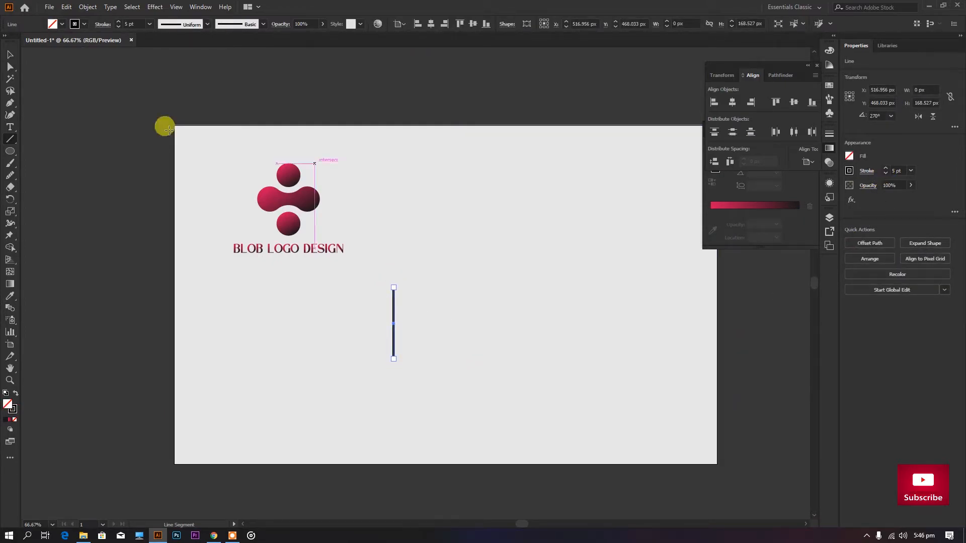
{"action": "left_click", "coordinate": [10, 54]}
{"action": "scroll", "coordinate": [397, 358], "scroll_direction": "down", "scroll_amount": 1}
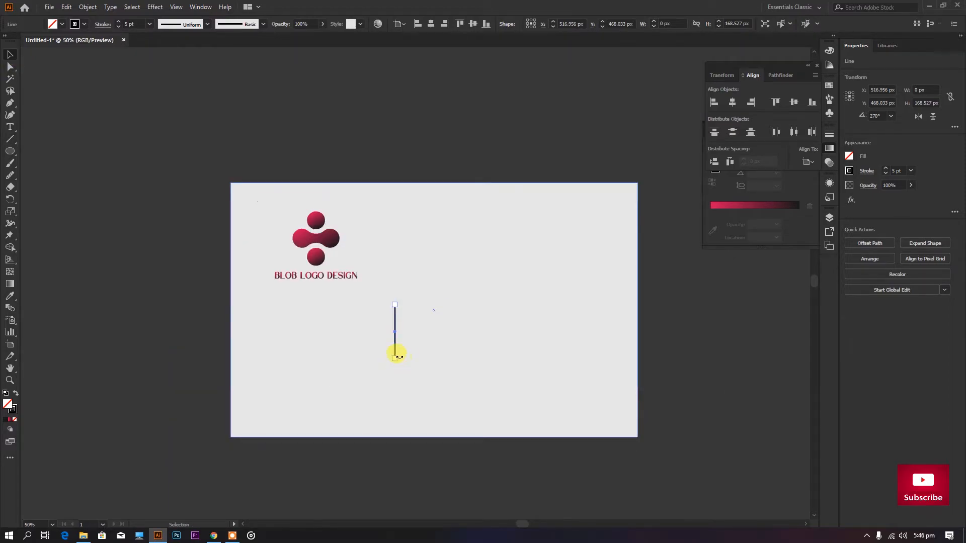
{"action": "left_click", "coordinate": [515, 396]}
Duplicate the vertical line sideways at an even spacing to make a row of six lines
{"action": "scroll", "coordinate": [514, 393], "scroll_direction": "up", "scroll_amount": 2}
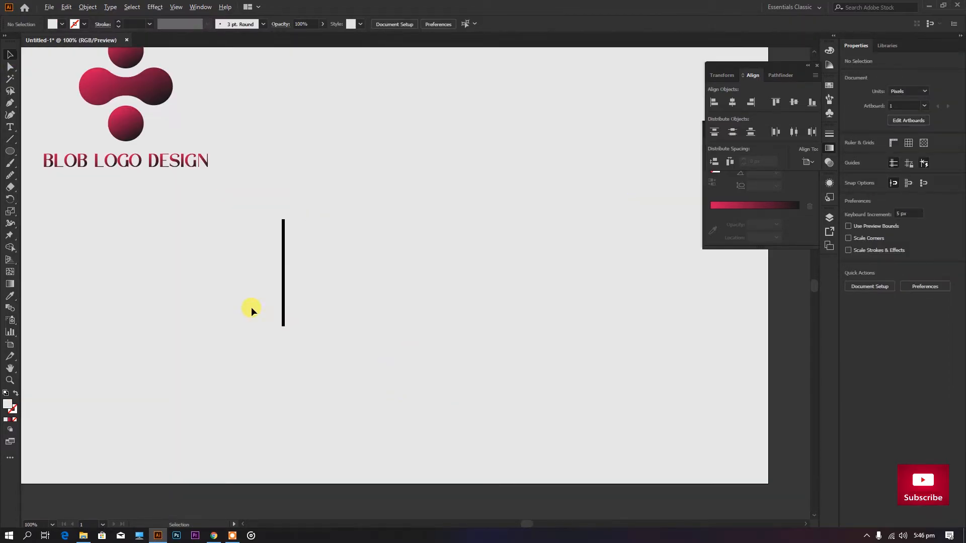
{"action": "left_click_drag", "start_coordinate": [284, 307], "coordinate": [297, 307]}
{"action": "key", "text": "ctrl+d"}
{"action": "key", "text": "ctrl+d"}
{"action": "key", "text": "ctrl+d"}
{"action": "scroll", "coordinate": [352, 353], "scroll_direction": "left", "scroll_amount": 1}
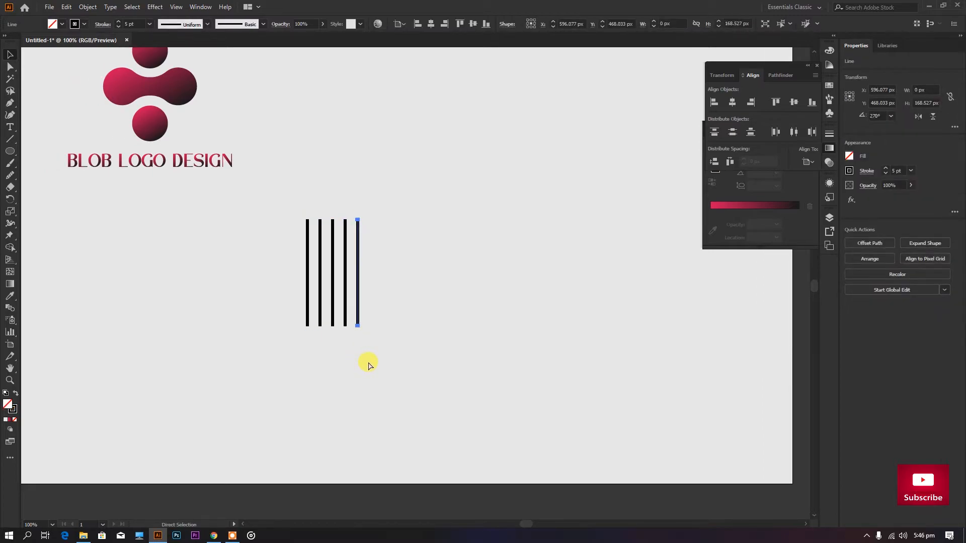
Group the six vertical lines and expand their strokes into filled shapes
{"action": "left_click_drag", "start_coordinate": [267, 275], "coordinate": [428, 306]}
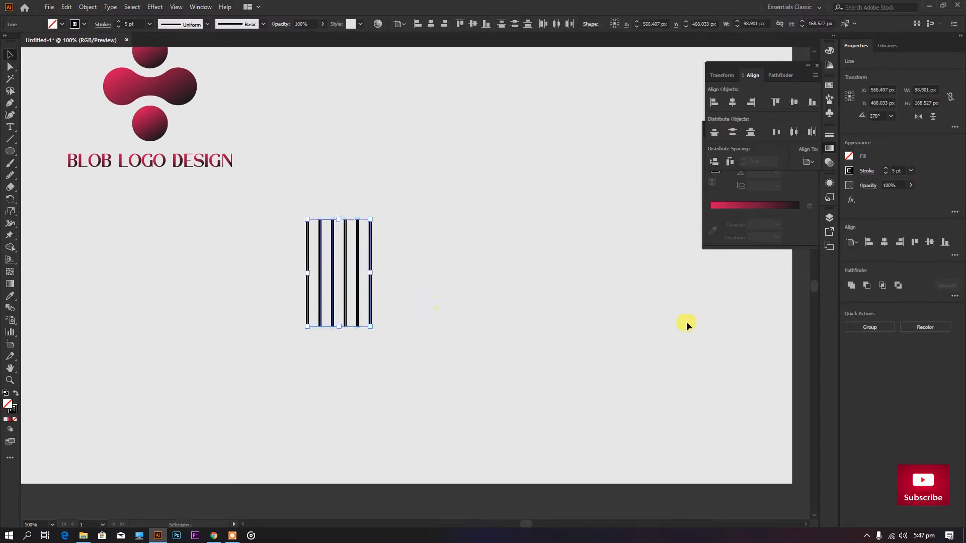
{"action": "left_click", "coordinate": [870, 327]}
{"action": "left_click", "coordinate": [455, 271]}
{"action": "left_click", "coordinate": [371, 268]}
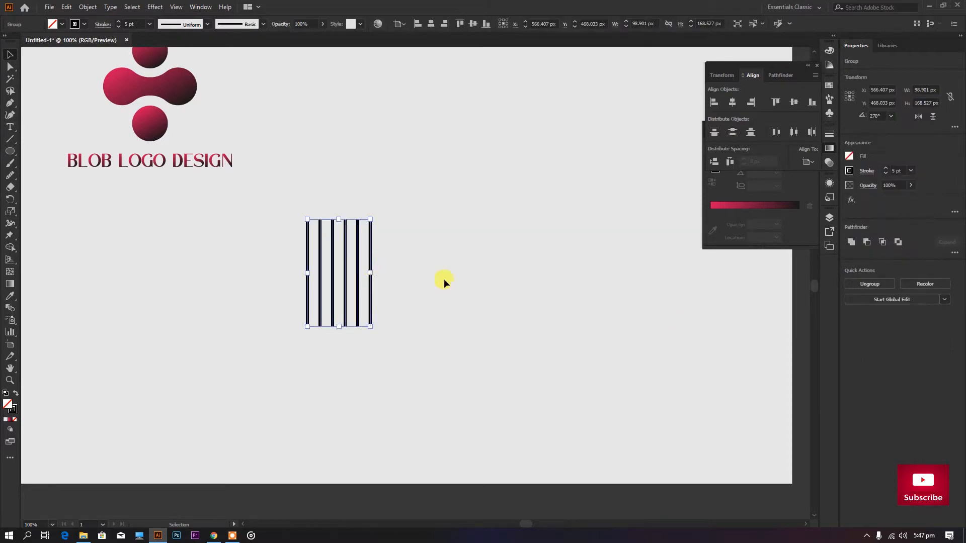
{"action": "left_click", "coordinate": [88, 7]}
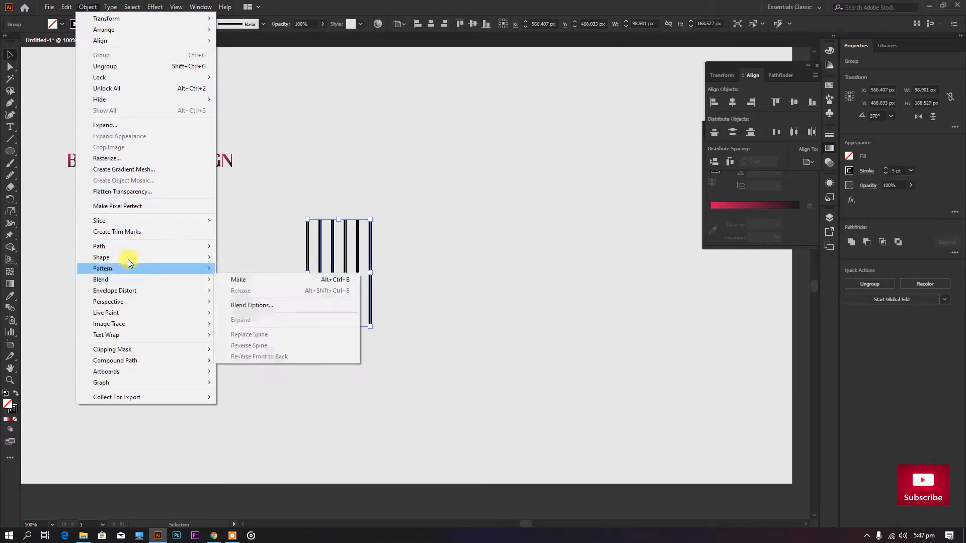
{"action": "left_click", "coordinate": [120, 125]}
{"action": "left_click", "coordinate": [459, 326]}
{"action": "left_click", "coordinate": [444, 300]}
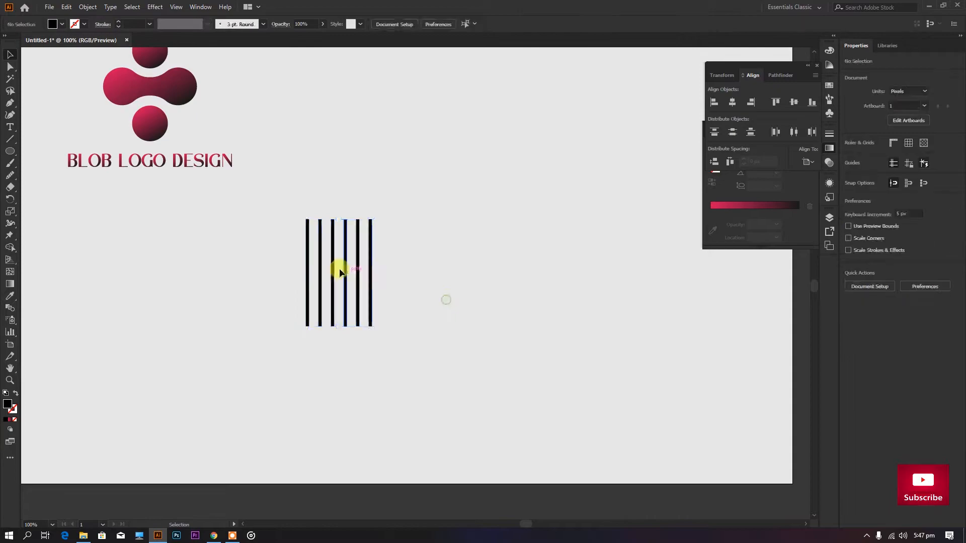
Paste a copy of the line group in front and rotate it 90° to make horizontal stripes
{"action": "left_click", "coordinate": [347, 272]}
{"action": "left_click", "coordinate": [66, 7]}
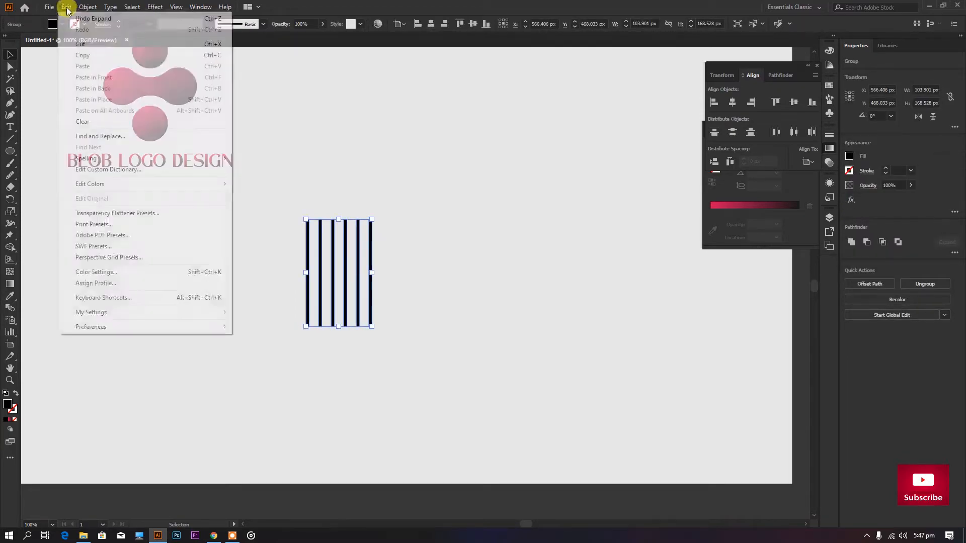
{"action": "left_click", "coordinate": [83, 55]}
{"action": "left_click", "coordinate": [66, 7]}
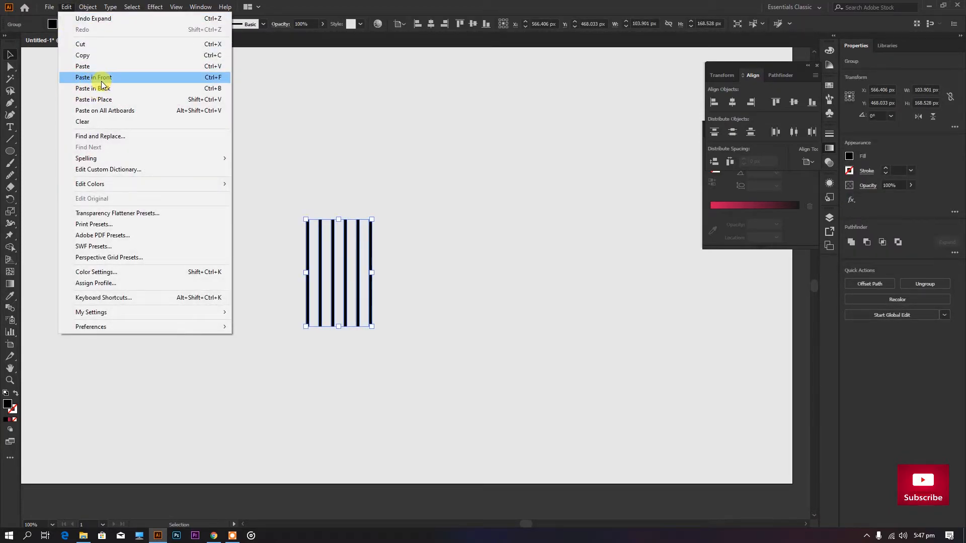
{"action": "left_click", "coordinate": [94, 77]}
{"action": "left_click_drag", "start_coordinate": [378, 212], "coordinate": [403, 389]}
{"action": "left_click", "coordinate": [421, 353]}
Fit the horizontal stripes against the base of the vertical lines as an L and group both sets
{"action": "scroll", "coordinate": [348, 342], "scroll_direction": "up", "scroll_amount": 2}
{"action": "left_click_drag", "start_coordinate": [292, 280], "coordinate": [291, 278]}
{"action": "left_click", "coordinate": [456, 267]}
{"action": "scroll", "coordinate": [409, 276], "scroll_direction": "down", "scroll_amount": 2}
{"action": "left_click_drag", "start_coordinate": [482, 359], "coordinate": [362, 238]}
{"action": "key", "text": "ctrl+g"}
{"action": "left_click", "coordinate": [481, 261]}
Scale the striped L mark down slightly and place it to the right of the blob logo
{"action": "scroll", "coordinate": [396, 302], "scroll_direction": "down", "scroll_amount": 3}
{"action": "left_click_drag", "start_coordinate": [396, 302], "coordinate": [406, 238]}
{"action": "left_click", "coordinate": [405, 247]}
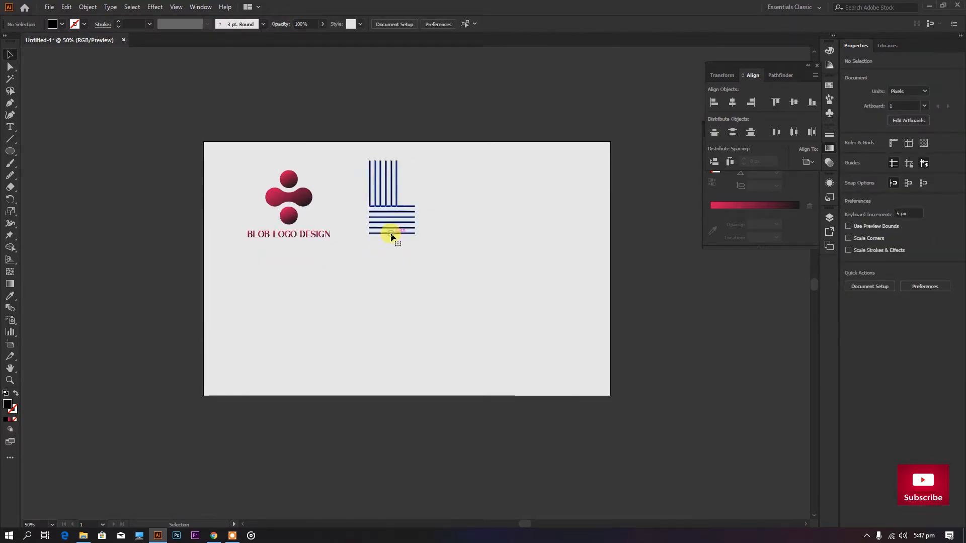
{"action": "left_click", "coordinate": [391, 233]}
{"action": "left_click", "coordinate": [425, 228]}
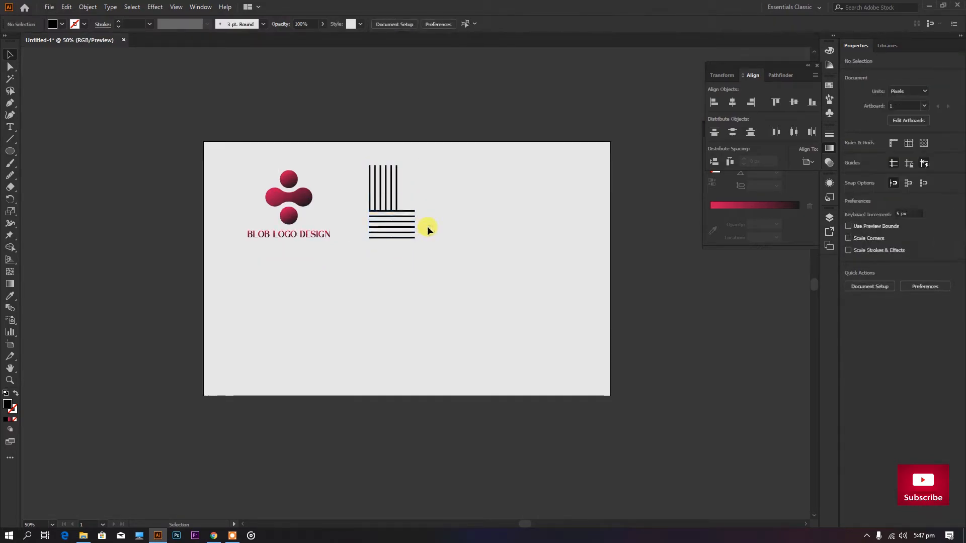
Add the point-text caption "Minimal Logo" below the striped L mark at 30 pt
{"action": "scroll", "coordinate": [427, 225], "scroll_direction": "up", "scroll_amount": 1}
{"action": "left_click", "coordinate": [10, 127]}
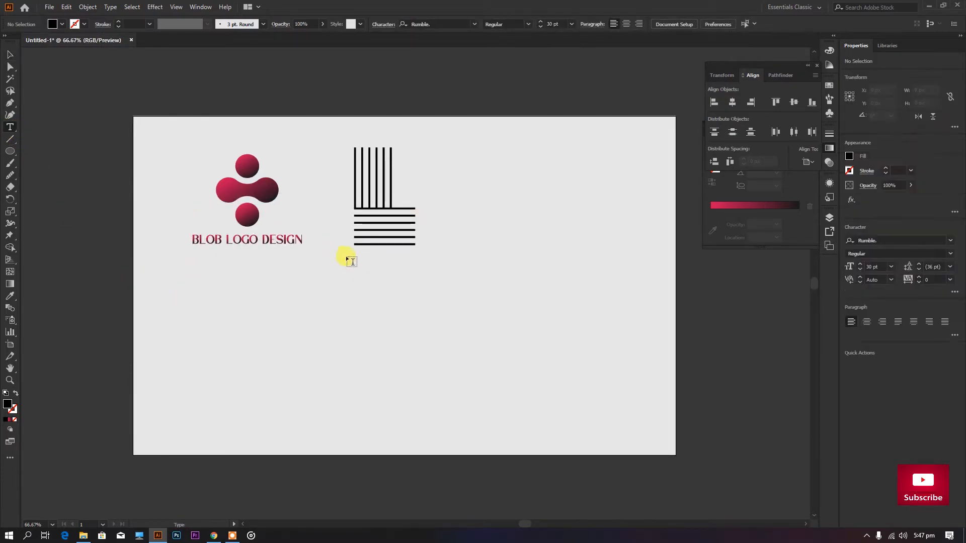
{"action": "left_click", "coordinate": [358, 258]}
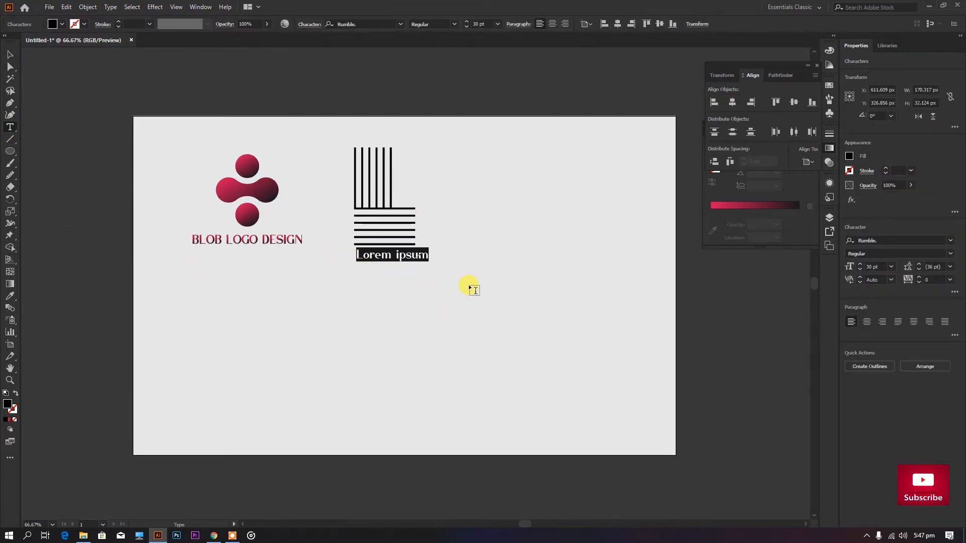
{"action": "type", "text": "Minimal Logo"}
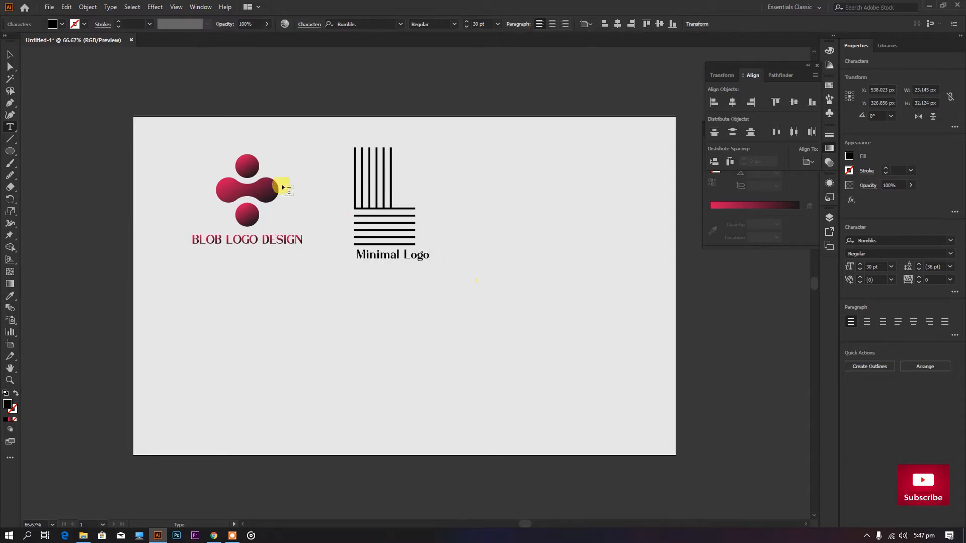
Place the Minimal Logo caption directly under the striped L and reduce its font size to 24 pt
{"action": "left_click", "coordinate": [10, 54]}
{"action": "scroll", "coordinate": [399, 287], "scroll_direction": "up", "scroll_amount": 2}
{"action": "left_click_drag", "start_coordinate": [466, 231], "coordinate": [398, 211]}
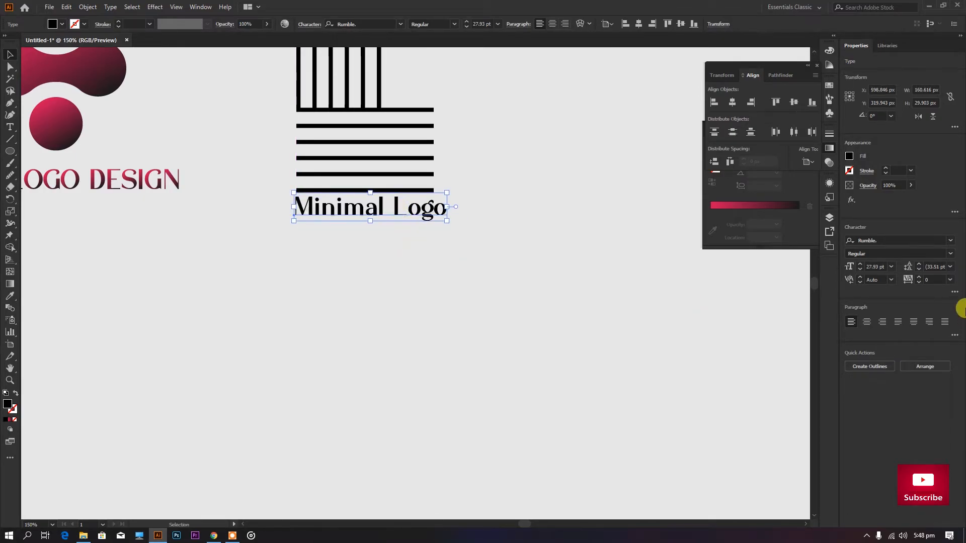
{"action": "scroll", "coordinate": [878, 268], "scroll_direction": "down", "scroll_amount": 2}
{"action": "scroll", "coordinate": [878, 268], "scroll_direction": "down", "scroll_amount": 2}
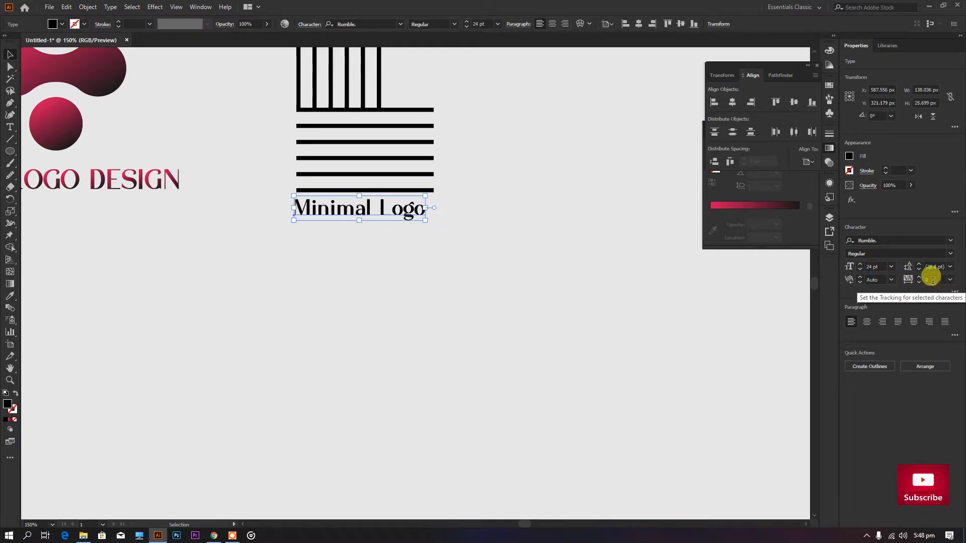
Set the Minimal Logo caption's tracking to 38 to fit the width of the striped L
{"action": "scroll", "coordinate": [920, 279], "scroll_direction": "up", "scroll_amount": 4}
{"action": "scroll", "coordinate": [919, 278], "scroll_direction": "up", "scroll_amount": 1}
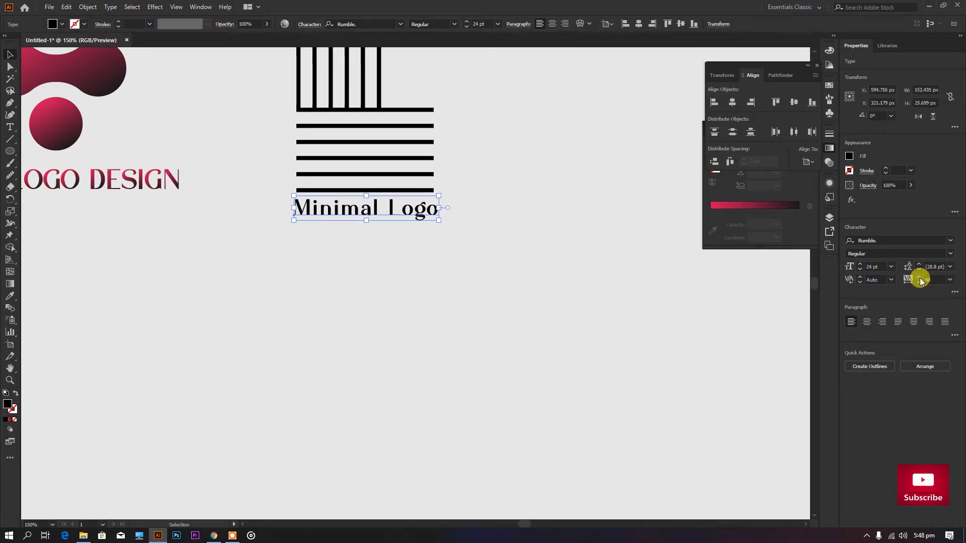
{"action": "scroll", "coordinate": [914, 281], "scroll_direction": "down", "scroll_amount": 1}
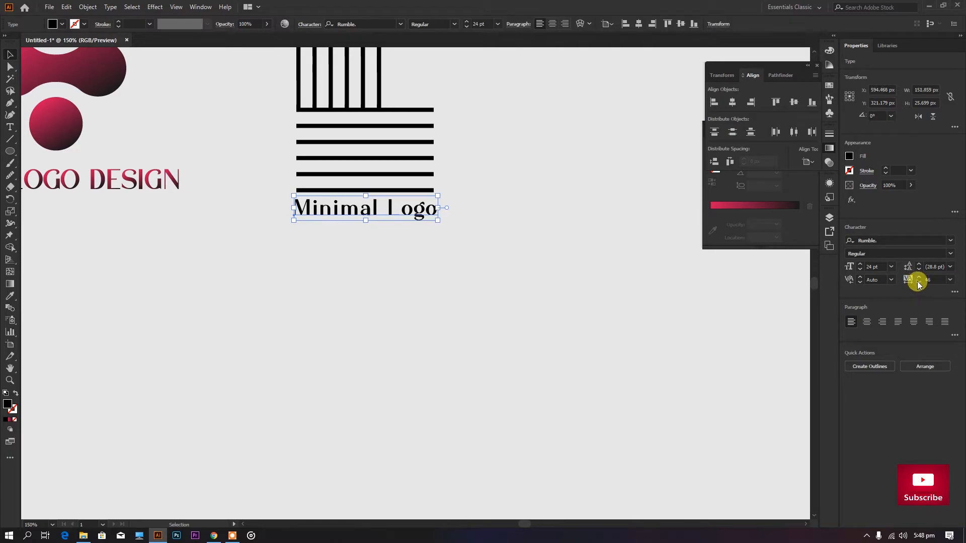
{"action": "left_click", "coordinate": [503, 282]}
{"action": "scroll", "coordinate": [394, 277], "scroll_direction": "down", "scroll_amount": 1}
{"action": "scroll", "coordinate": [393, 277], "scroll_direction": "up", "scroll_amount": 1}
{"action": "scroll", "coordinate": [424, 277], "scroll_direction": "down", "scroll_amount": 2}
{"action": "scroll", "coordinate": [468, 287], "scroll_direction": "up", "scroll_amount": 1}
Group the striped L mark with its caption
{"action": "left_click_drag", "start_coordinate": [368, 160], "coordinate": [369, 159]}
{"action": "left_click", "coordinate": [863, 324]}
{"action": "left_click", "coordinate": [503, 255]}
Select both logos and move them together toward the horizontal middle of the artboard
{"action": "scroll", "coordinate": [403, 301], "scroll_direction": "down", "scroll_amount": 2}
{"action": "scroll", "coordinate": [405, 301], "scroll_direction": "up", "scroll_amount": 3}
{"action": "scroll", "coordinate": [406, 309], "scroll_direction": "down", "scroll_amount": 1}
{"action": "scroll", "coordinate": [436, 347], "scroll_direction": "down", "scroll_amount": 1}
{"action": "left_click_drag", "start_coordinate": [479, 301], "coordinate": [187, 153]}
{"action": "left_click_drag", "start_coordinate": [411, 243], "coordinate": [506, 240]}
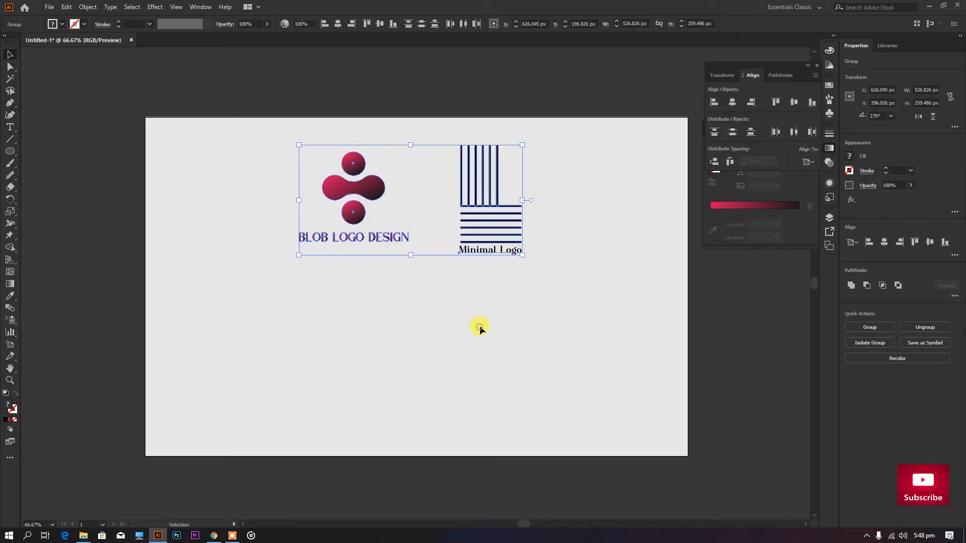
{"action": "left_click", "coordinate": [479, 325]}
Place a new placeholder text in the lower middle of the artboard and enlarge it to about 72 pt
{"action": "left_click", "coordinate": [10, 127]}
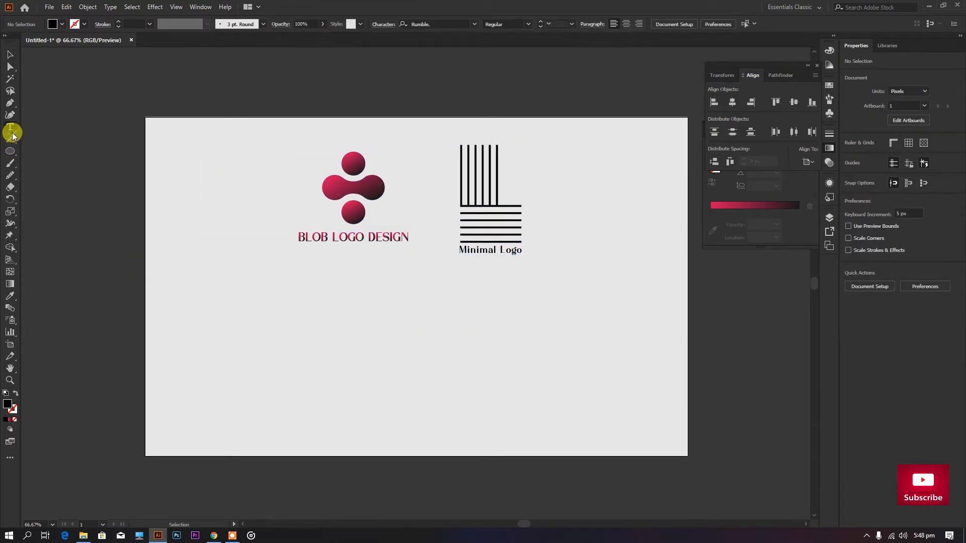
{"action": "left_click", "coordinate": [375, 353]}
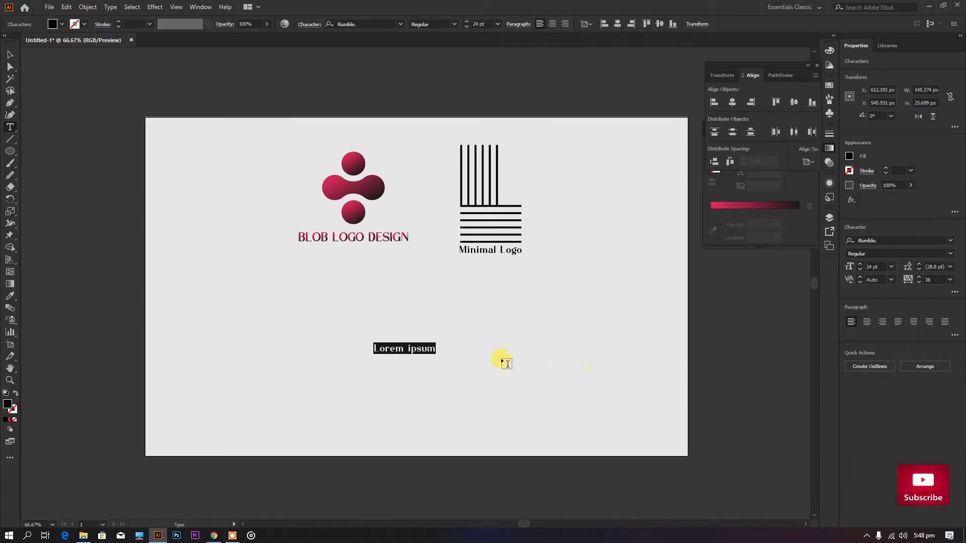
{"action": "scroll", "coordinate": [423, 353], "scroll_direction": "up", "scroll_amount": 1}
{"action": "left_click", "coordinate": [10, 55]}
{"action": "left_click_drag", "start_coordinate": [442, 352], "coordinate": [497, 400]}
{"action": "scroll", "coordinate": [497, 400], "scroll_direction": "down", "scroll_amount": 1}
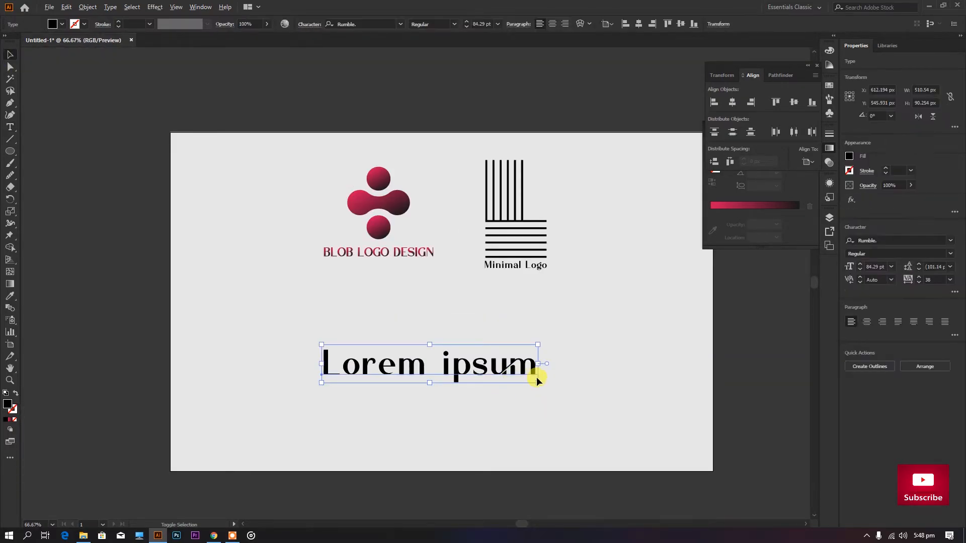
{"action": "left_click_drag", "start_coordinate": [537, 382], "coordinate": [528, 382]}
Replace the large placeholder text with "Minimalist"
{"action": "double_click", "coordinate": [507, 371]}
{"action": "key", "text": "ctrl+a"}
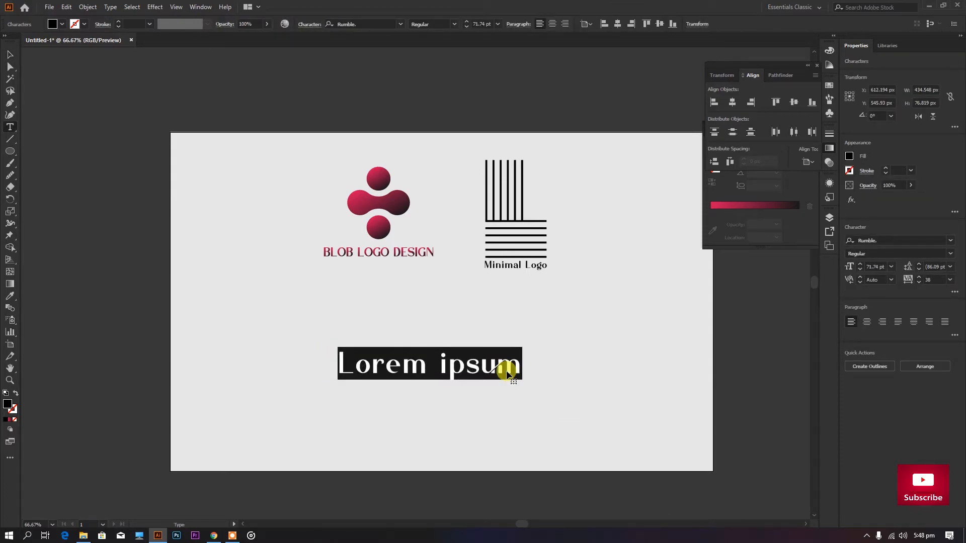
{"action": "type", "text": "Mini"}
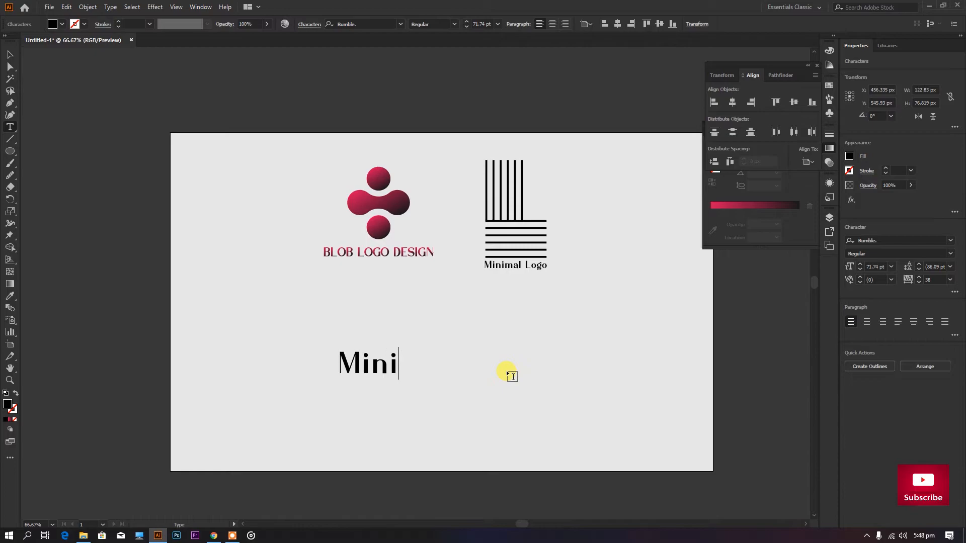
{"action": "type", "text": "malist"}
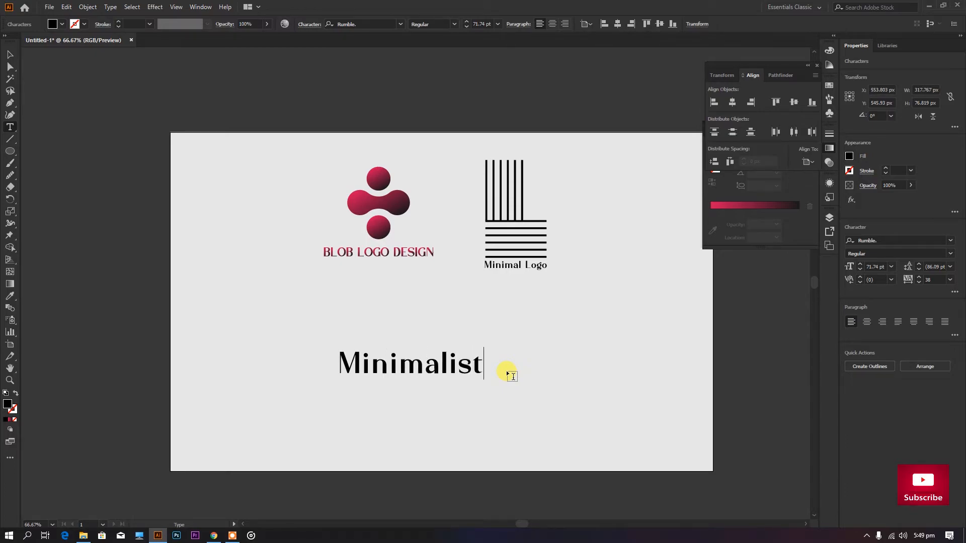
Center the Minimalist text horizontally on the artboard and nudge it down 25 px
{"action": "left_click", "coordinate": [11, 54]}
{"action": "left_click", "coordinate": [733, 102]}
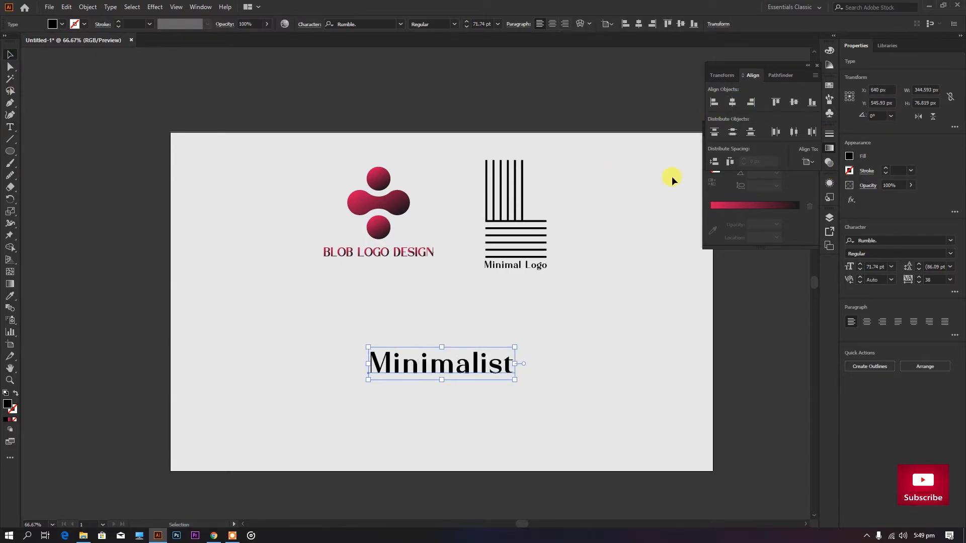
{"action": "key", "text": "Down"}
{"action": "key", "text": "Down"}
{"action": "key", "text": "Down"}
{"action": "key", "text": "Down"}
{"action": "key", "text": "Down"}
{"action": "key", "text": "Down"}
{"action": "key", "text": "Down"}
{"action": "key", "text": "Down"}
{"action": "key", "text": "Down"}
{"action": "key", "text": "Down"}
{"action": "key", "text": "Down"}
{"action": "key", "text": "Down"}
{"action": "key", "text": "Down"}
{"action": "key", "text": "Down"}
{"action": "key", "text": "Down"}
{"action": "key", "text": "Down"}
{"action": "key", "text": "Down"}
{"action": "key", "text": "Down"}
{"action": "key", "text": "Down"}
{"action": "key", "text": "Down"}
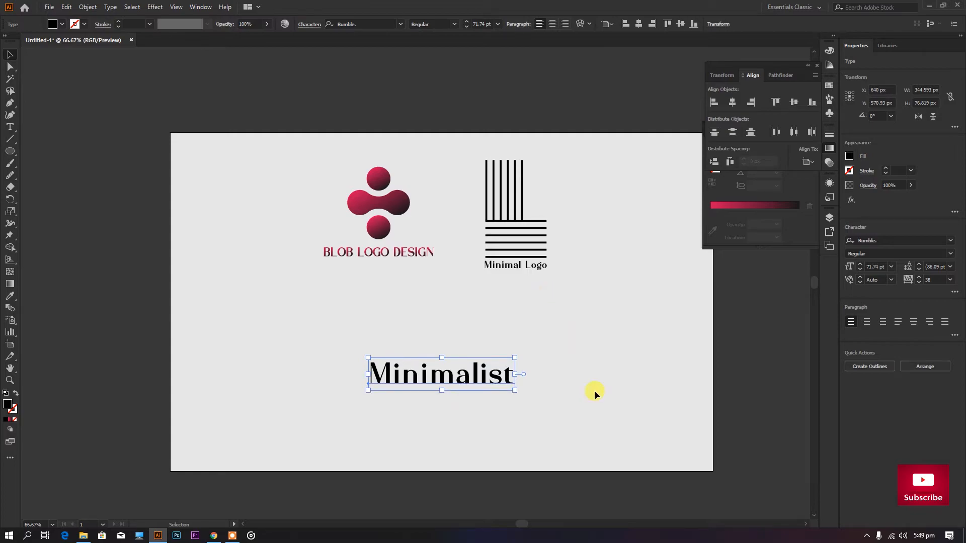
{"action": "left_click", "coordinate": [594, 391]}
Draw a horizontal line about 490 px long above Minimalist with a 4 pt black stroke
{"action": "left_click", "coordinate": [10, 139]}
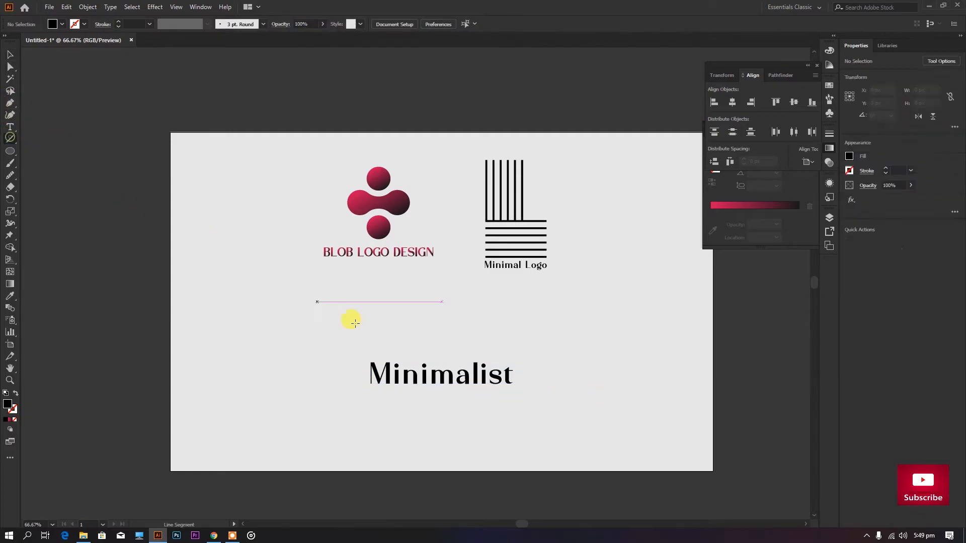
{"action": "left_click_drag", "start_coordinate": [344, 341], "coordinate": [552, 341]}
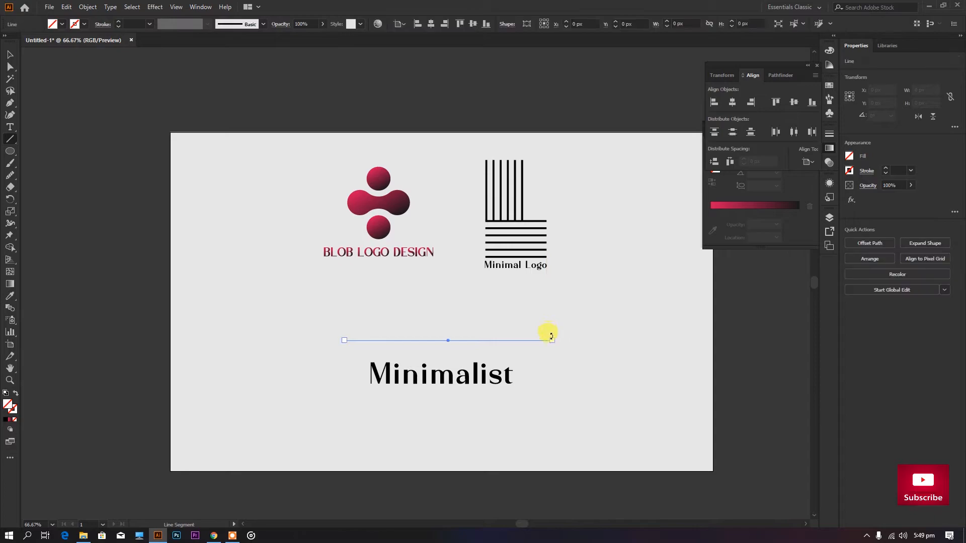
{"action": "left_click", "coordinate": [886, 170]}
{"action": "left_click", "coordinate": [886, 169]}
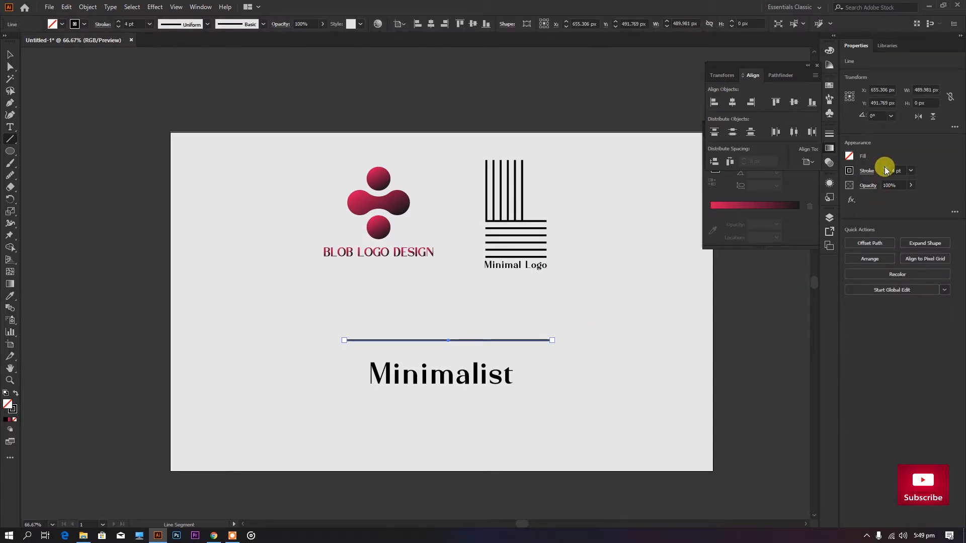
Align the line and the Minimalist text to the artboard's horizontal center
{"action": "left_click", "coordinate": [10, 54]}
{"action": "left_click", "coordinate": [734, 104]}
{"action": "left_click", "coordinate": [501, 375]}
{"action": "left_click", "coordinate": [734, 104]}
{"action": "left_click", "coordinate": [479, 401]}
{"action": "scroll", "coordinate": [479, 400], "scroll_direction": "down", "scroll_amount": 1}
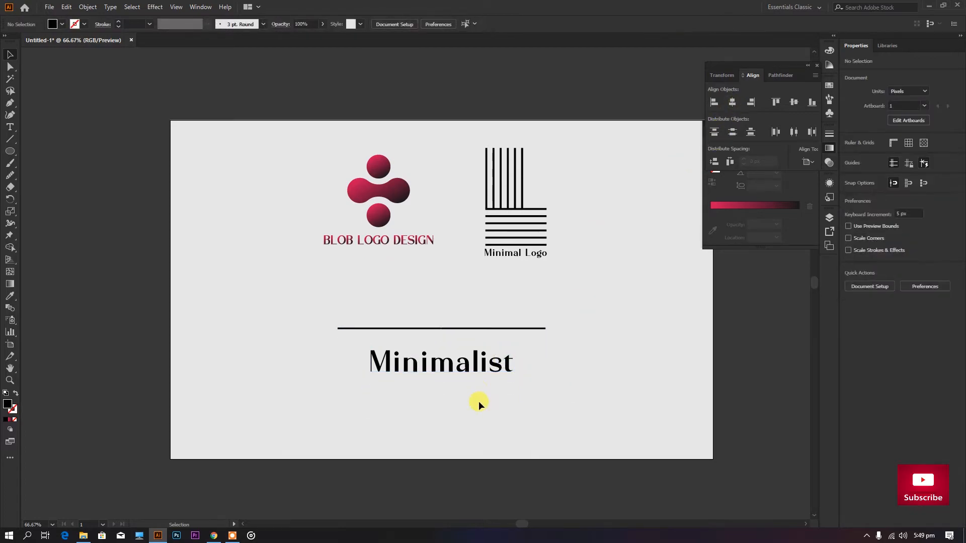
Duplicate the horizontal line to a position below the Minimalist text
{"action": "scroll", "coordinate": [479, 401], "scroll_direction": "down", "scroll_amount": 1}
{"action": "left_click_drag", "start_coordinate": [509, 317], "coordinate": [503, 387]}
{"action": "left_click", "coordinate": [507, 420]}
{"action": "scroll", "coordinate": [453, 408], "scroll_direction": "down", "scroll_amount": 1}
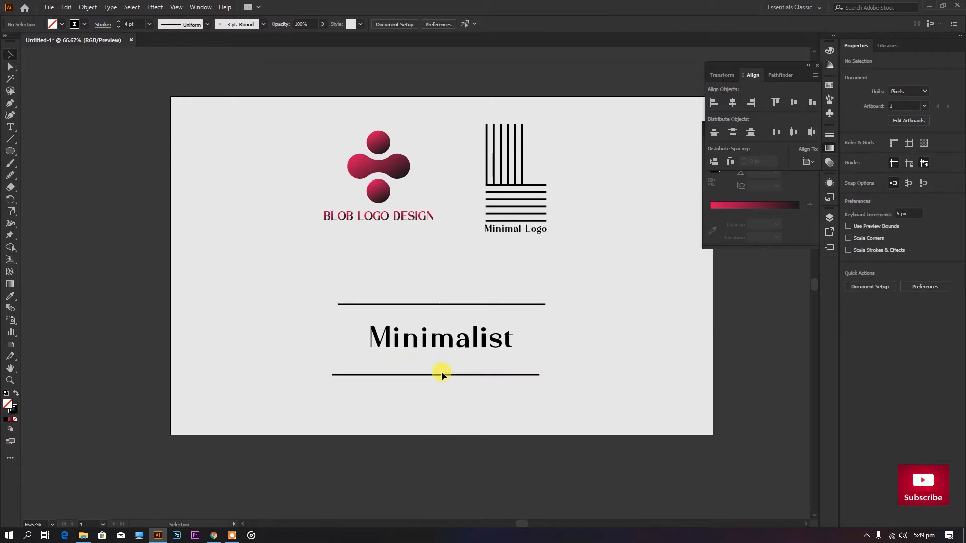
Nudge both lines up slightly to even their spacing, and center them horizontally with the Minimalist text
{"action": "left_click", "coordinate": [447, 375]}
{"action": "key", "text": "Up"}
{"action": "key", "text": "Up"}
{"action": "left_click", "coordinate": [463, 304]}
{"action": "key", "text": "Up"}
{"action": "left_click_drag", "start_coordinate": [519, 394], "coordinate": [442, 307]}
{"action": "left_click", "coordinate": [732, 102]}
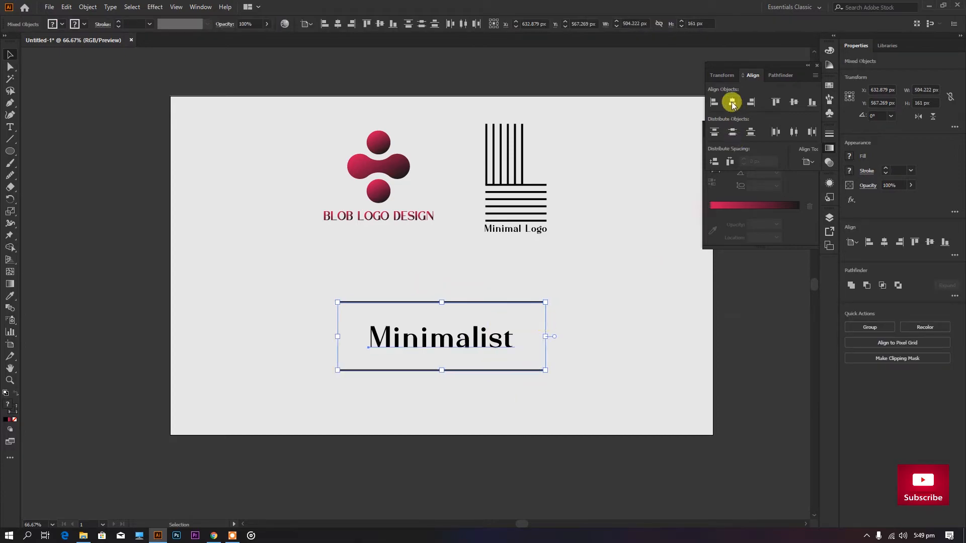
{"action": "left_click", "coordinate": [587, 370]}
Add a 24 pt "Lorem ipsum" text below the lower line with tracking 720, centered horizontally on the artboard
{"action": "left_click", "coordinate": [10, 127]}
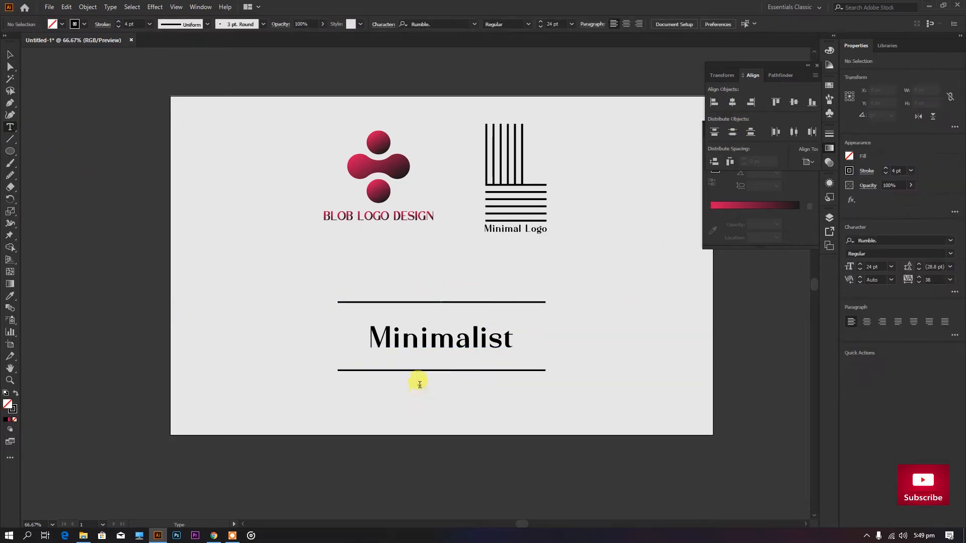
{"action": "left_click", "coordinate": [420, 385]}
{"action": "left_click", "coordinate": [9, 53]}
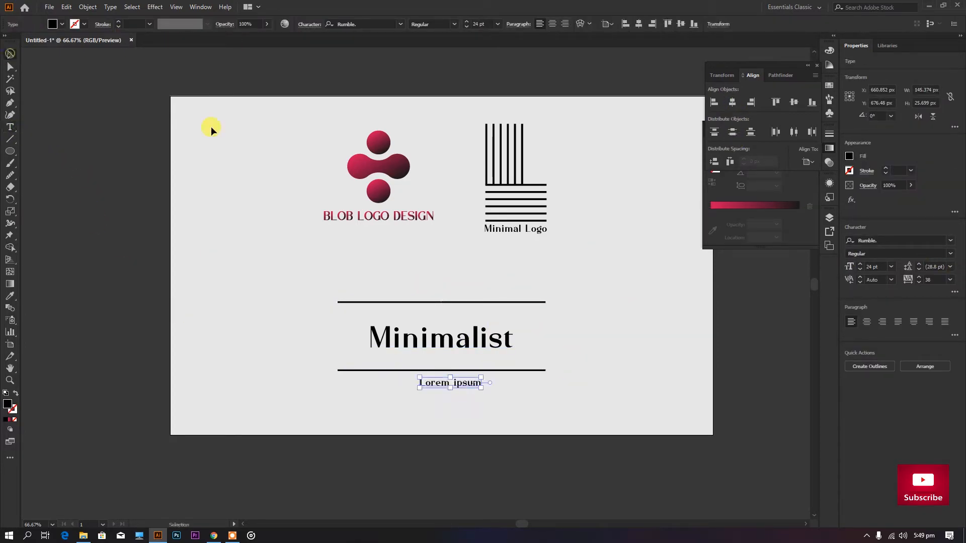
{"action": "left_click_drag", "start_coordinate": [920, 277], "coordinate": [920, 277]}
{"action": "left_click", "coordinate": [732, 102]}
{"action": "left_click", "coordinate": [571, 371]}
{"action": "scroll", "coordinate": [563, 376], "scroll_direction": "up", "scroll_amount": 1}
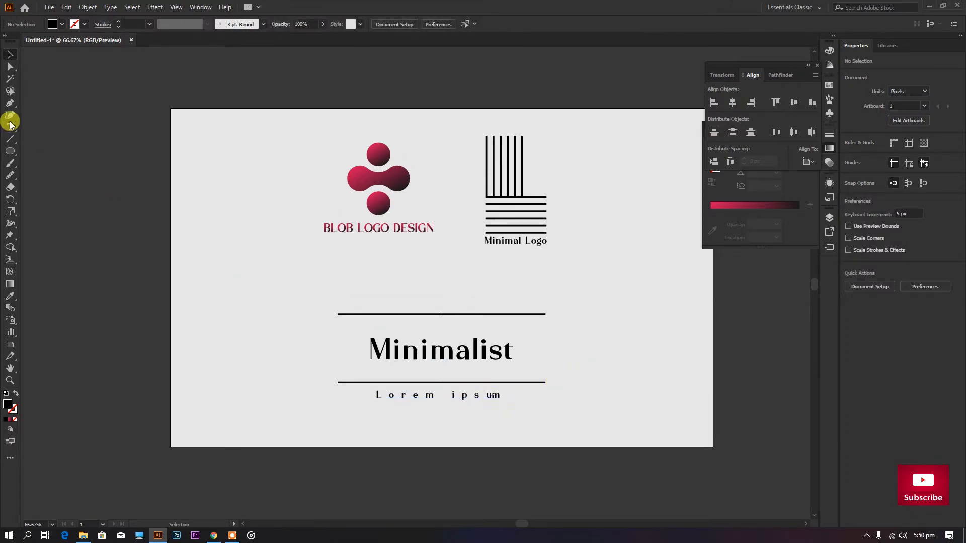
Copy the spaced Lorem ipsum text above the upper line and change the copy to "Logo Design"
{"action": "left_click_drag", "start_coordinate": [423, 398], "coordinate": [425, 309]}
{"action": "triple_click", "coordinate": [426, 307]}
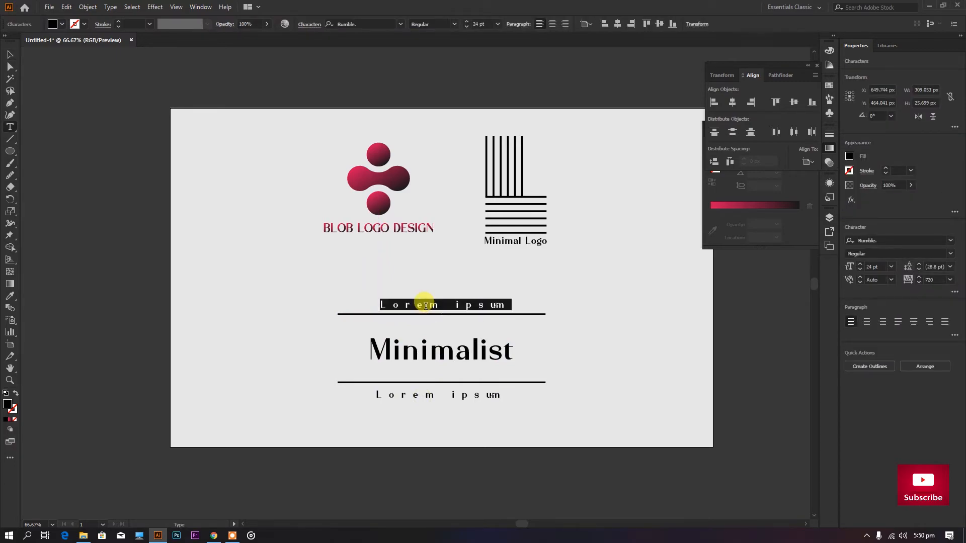
{"action": "type", "text": "Logo Design"}
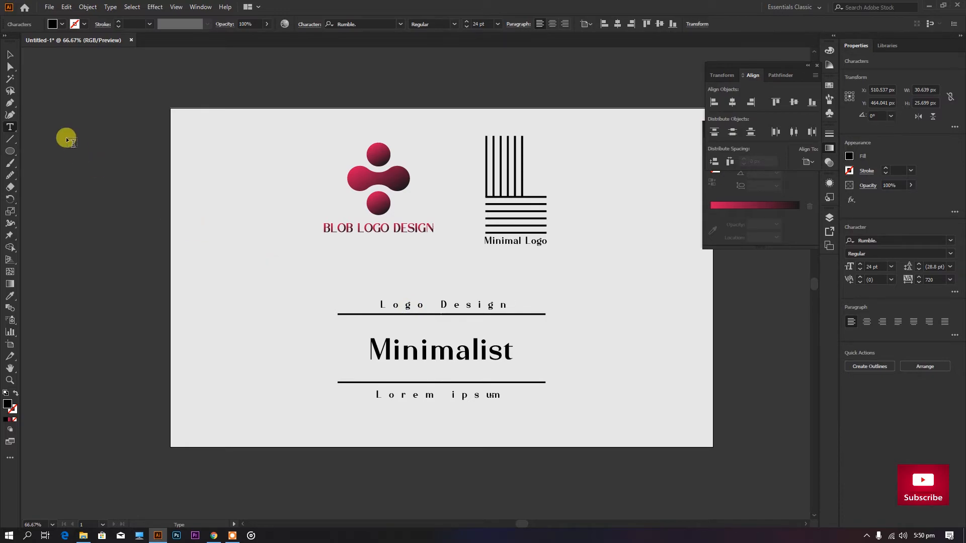
Select all the Minimalist logo's texts and lines and center them horizontally on the artboard
{"action": "left_click", "coordinate": [10, 54]}
{"action": "left_click", "coordinate": [218, 263]}
{"action": "left_click_drag", "start_coordinate": [556, 419], "coordinate": [427, 290]}
{"action": "left_click", "coordinate": [733, 102]}
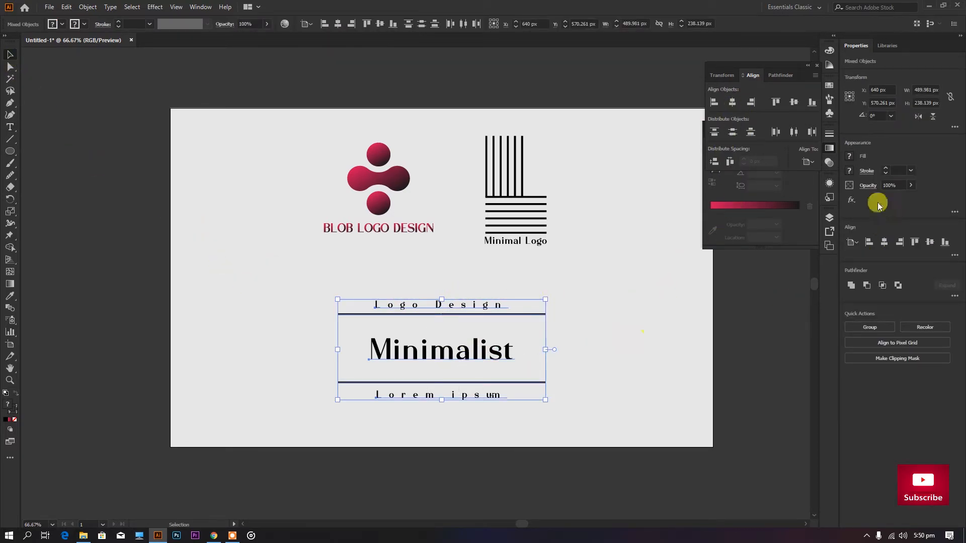
Fill the three texts of the Minimalist logo with a light beige swatch
{"action": "left_click", "coordinate": [849, 156]}
{"action": "left_click", "coordinate": [753, 206]}
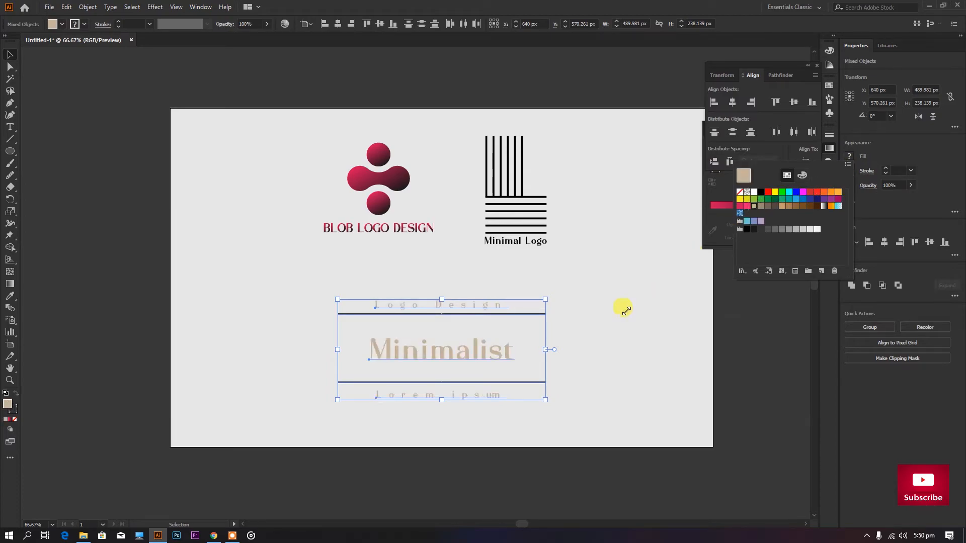
{"action": "left_click", "coordinate": [599, 324]}
{"action": "left_click", "coordinate": [599, 324]}
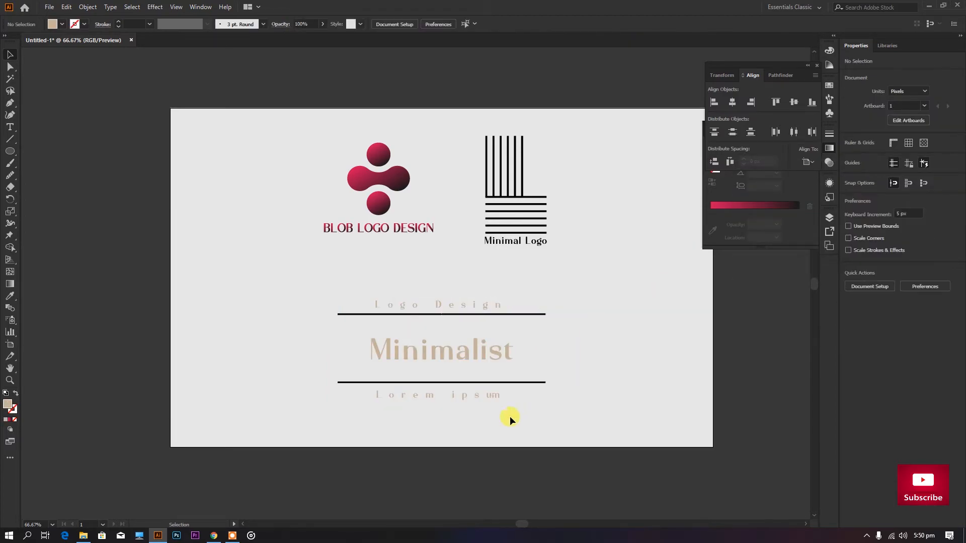
Change the Minimalist text's fill to a dark brown swatch
{"action": "key", "text": "ctrl+1"}
{"action": "left_click", "coordinate": [524, 326]}
{"action": "left_click", "coordinate": [849, 156]}
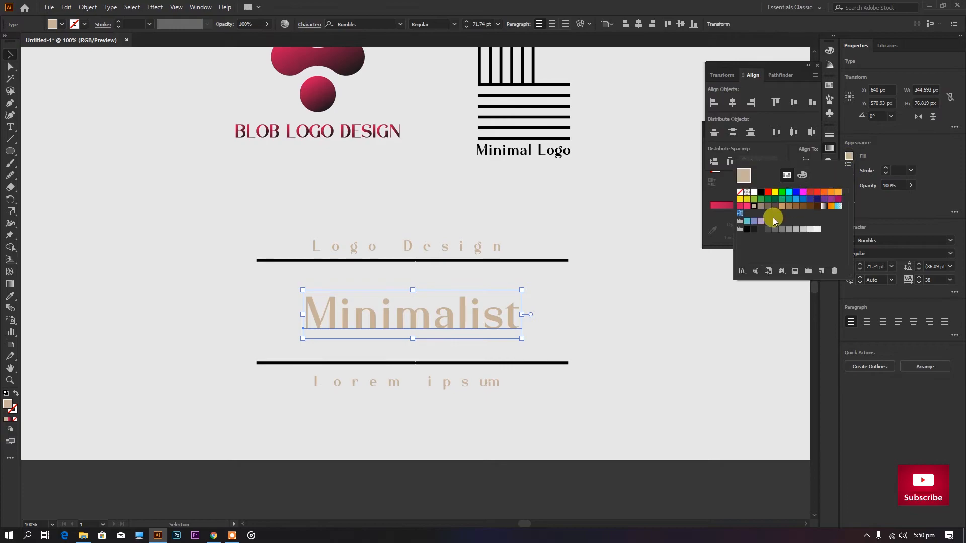
{"action": "left_click", "coordinate": [777, 206]}
{"action": "left_click", "coordinate": [634, 330]}
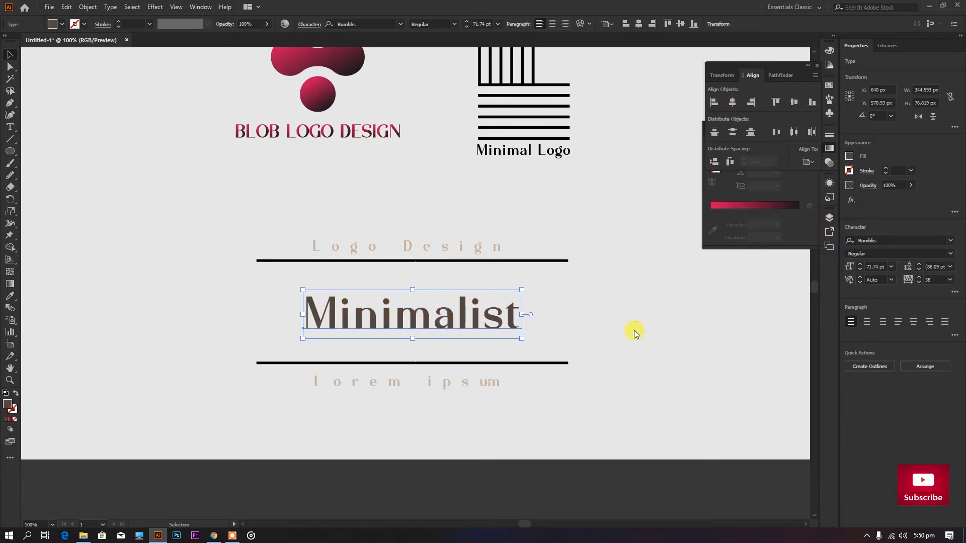
{"action": "left_click", "coordinate": [624, 322]}
Draw a small dark brown circle about 19 px across in the empty area beside the Minimalist logo
{"action": "left_click", "coordinate": [12, 152]}
{"action": "left_click_drag", "start_coordinate": [188, 296], "coordinate": [194, 305]}
{"action": "scroll", "coordinate": [194, 305], "scroll_direction": "up", "scroll_amount": 5}
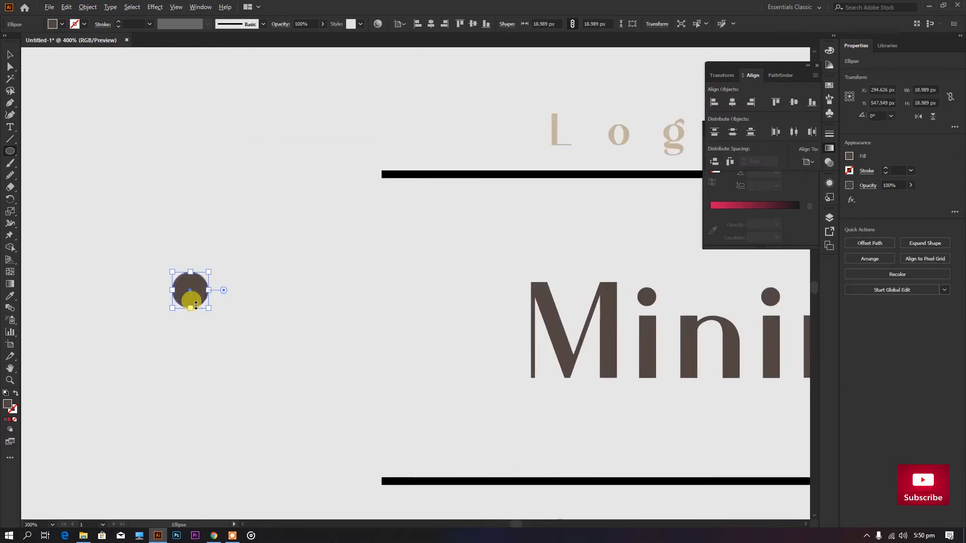
Convert the small circle's top anchor point to a corner to form a pointed drop shape
{"action": "left_click", "coordinate": [8, 66]}
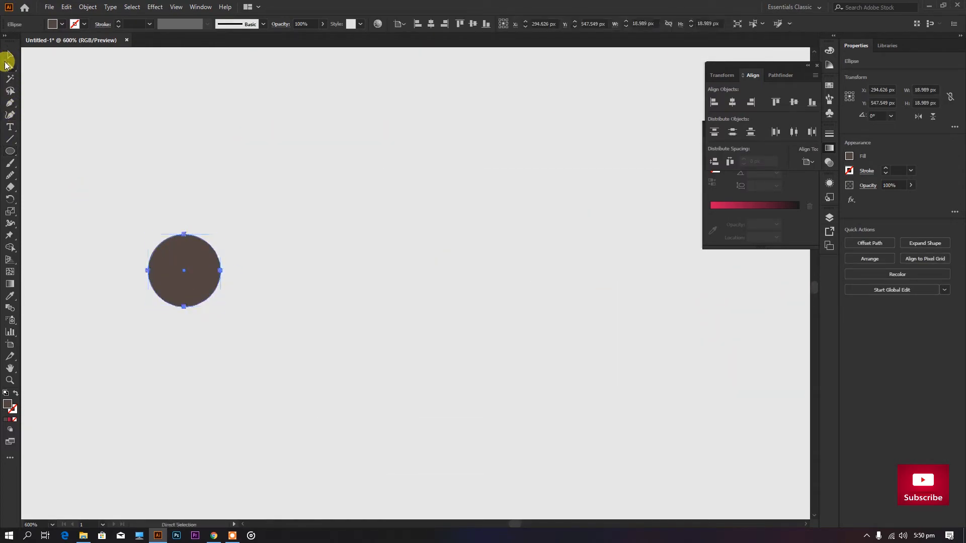
{"action": "left_click", "coordinate": [187, 235]}
{"action": "left_click", "coordinate": [872, 230]}
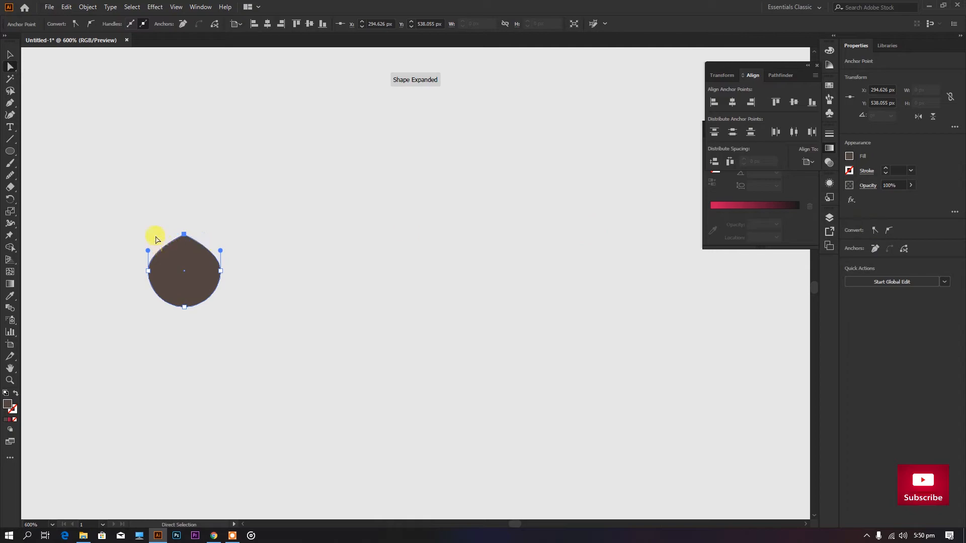
Pull the top anchor of the dark brown drop straight up until the shape is about 30 px tall
{"action": "left_click", "coordinate": [184, 222]}
{"action": "left_click", "coordinate": [185, 234]}
{"action": "left_click", "coordinate": [188, 228]}
{"action": "left_click", "coordinate": [186, 235]}
{"action": "left_click_drag", "start_coordinate": [186, 235], "coordinate": [184, 193]}
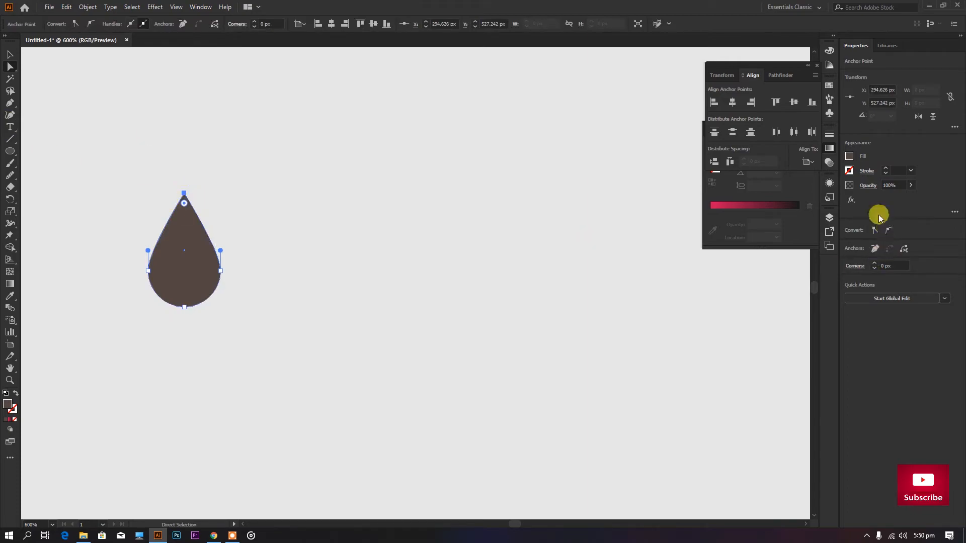
Fill the drop with the crimson-to-black linear gradient at an angle of -90°
{"action": "left_click", "coordinate": [759, 205]}
{"action": "left_click", "coordinate": [776, 185]}
{"action": "left_click", "coordinate": [789, 240]}
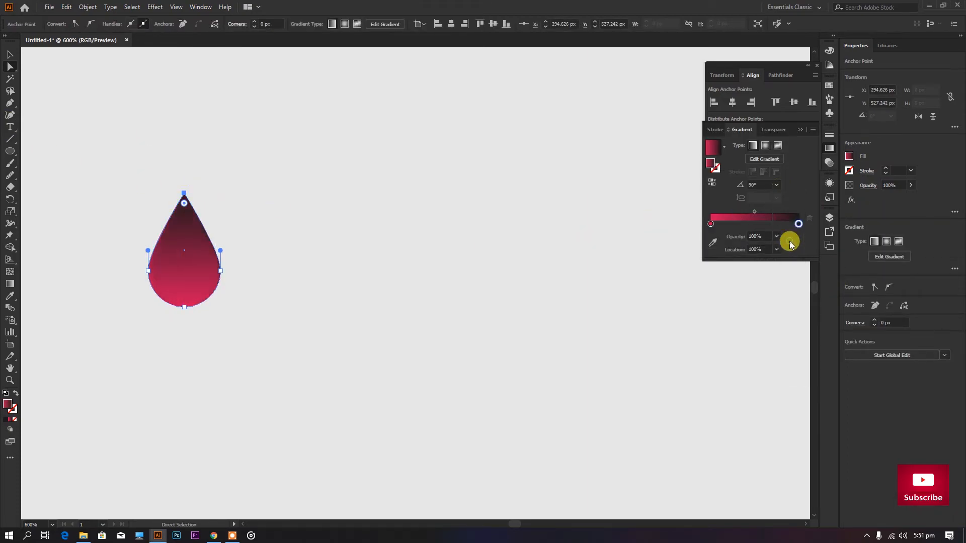
{"action": "left_click", "coordinate": [776, 184]}
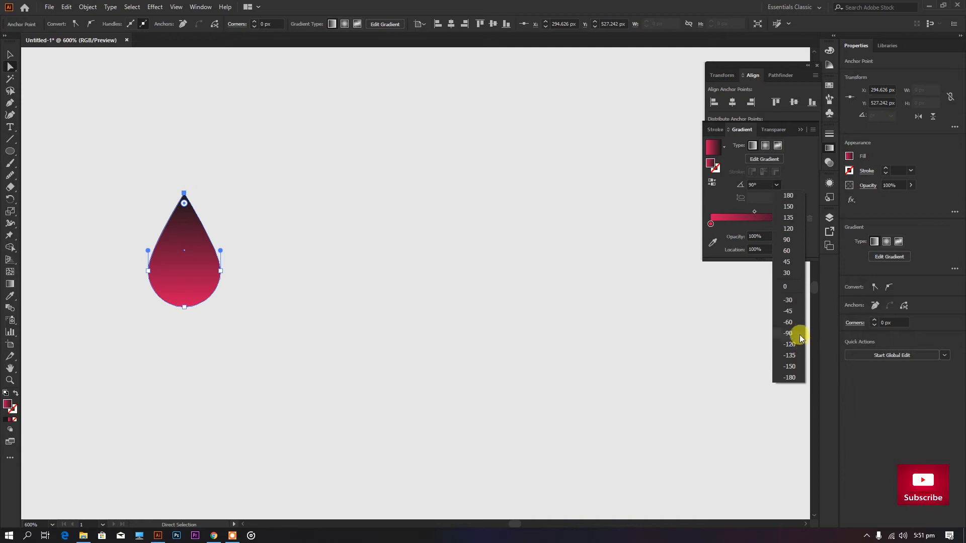
{"action": "left_click", "coordinate": [800, 334]}
{"action": "left_click", "coordinate": [10, 54]}
{"action": "left_click", "coordinate": [267, 199]}
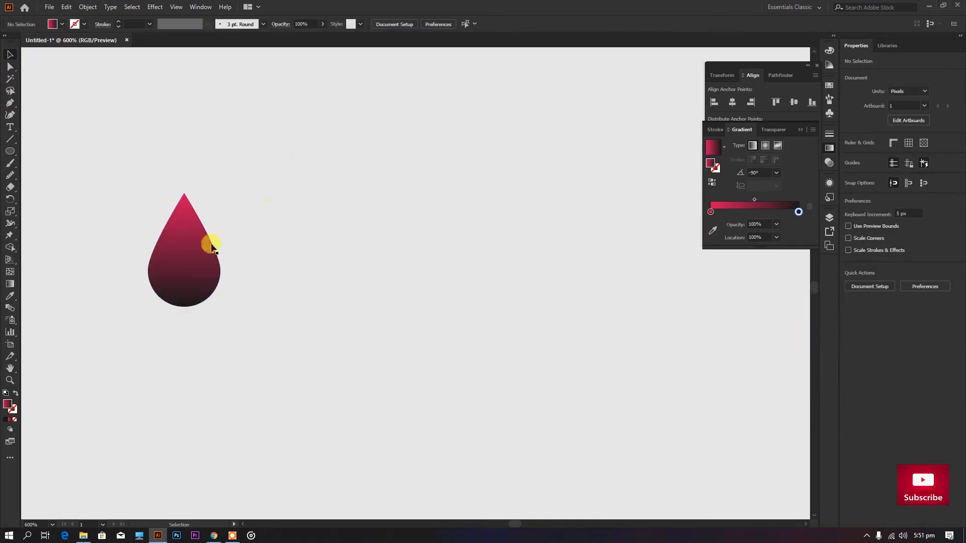
Create a copy of the gradient drop rotated clockwise about a pivot near the drop's base
{"action": "left_click", "coordinate": [201, 252]}
{"action": "left_click", "coordinate": [11, 225]}
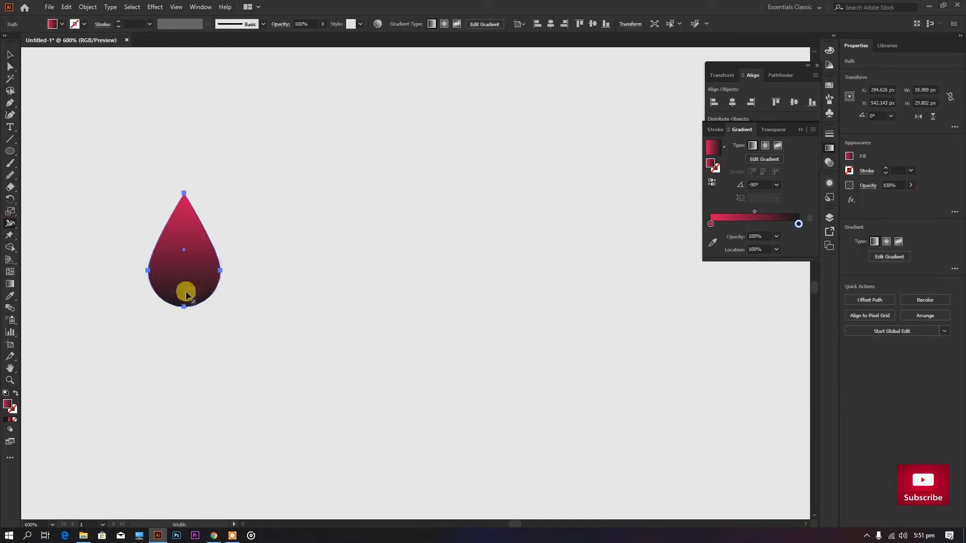
{"action": "left_click", "coordinate": [184, 299]}
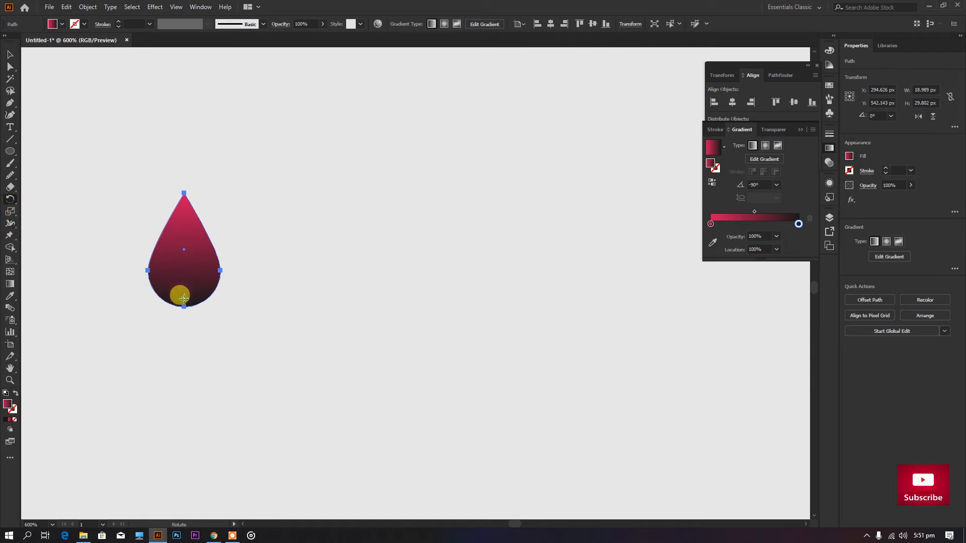
{"action": "left_click_drag", "start_coordinate": [184, 193], "coordinate": [234, 207]}
{"action": "left_click", "coordinate": [8, 55]}
{"action": "left_click", "coordinate": [348, 213]}
Draw a circle about 9 px across inside the upright drop and fill it with a bright red swatch
{"action": "left_click", "coordinate": [10, 151]}
{"action": "left_click_drag", "start_coordinate": [187, 271], "coordinate": [196, 277]}
{"action": "left_click", "coordinate": [849, 157]}
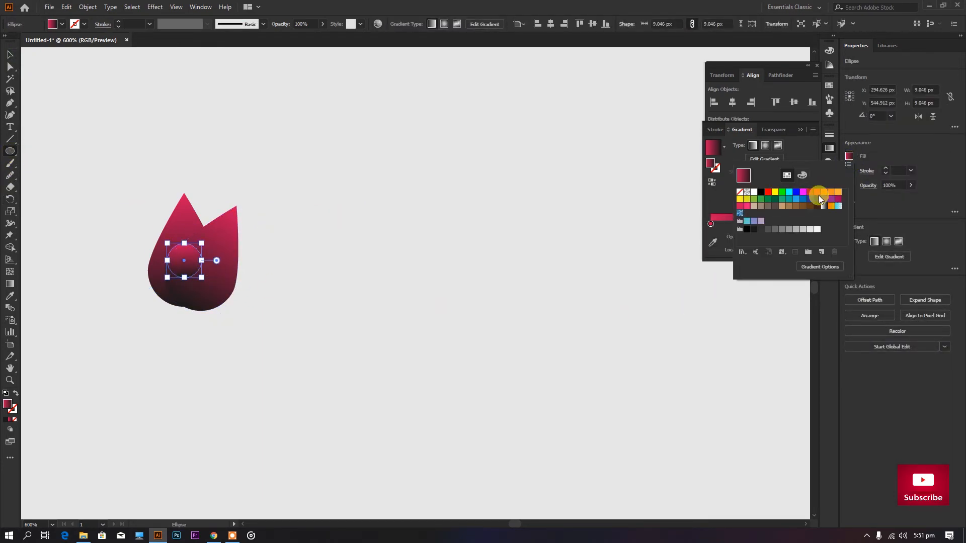
{"action": "left_click", "coordinate": [817, 192]}
{"action": "left_click", "coordinate": [11, 55]}
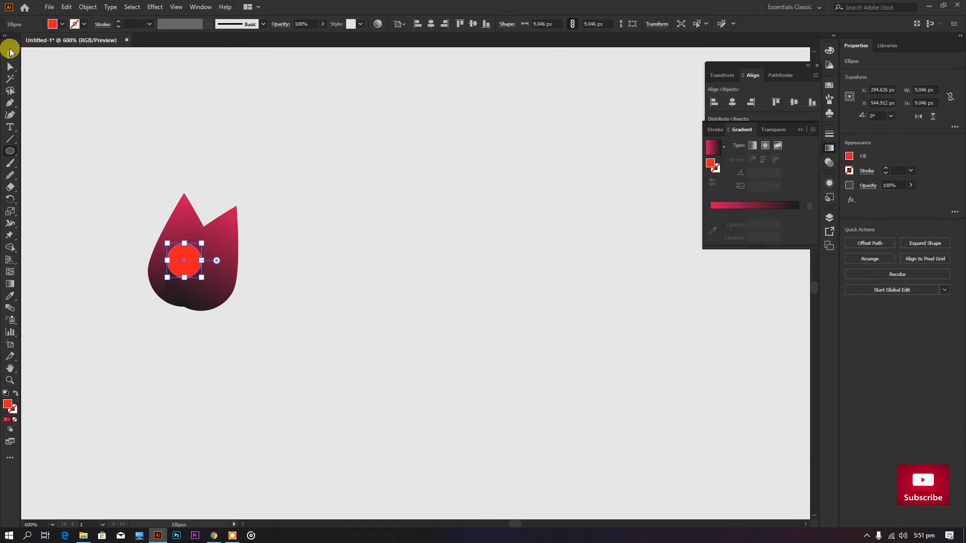
{"action": "left_click", "coordinate": [219, 125]}
Convert the red circle's top anchor to a corner and pull it up into a drop about 12 px tall
{"action": "left_click", "coordinate": [184, 255]}
{"action": "key", "text": "a"}
{"action": "left_click", "coordinate": [184, 244]}
{"action": "left_click", "coordinate": [872, 232]}
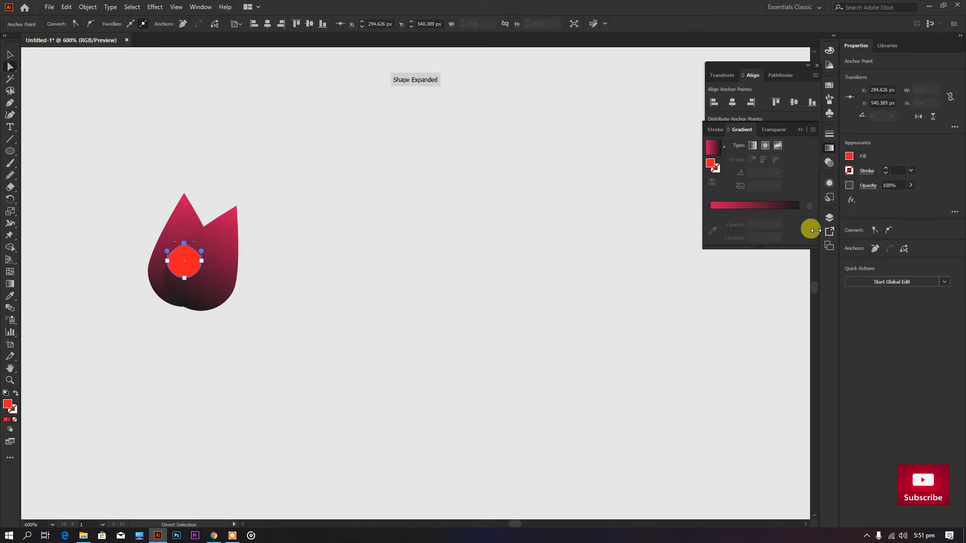
{"action": "left_click_drag", "start_coordinate": [185, 243], "coordinate": [211, 230]}
{"action": "left_click", "coordinate": [9, 54]}
Rotate the small red drop slightly inside the larger gradient drop
{"action": "key", "text": "ctrl+z"}
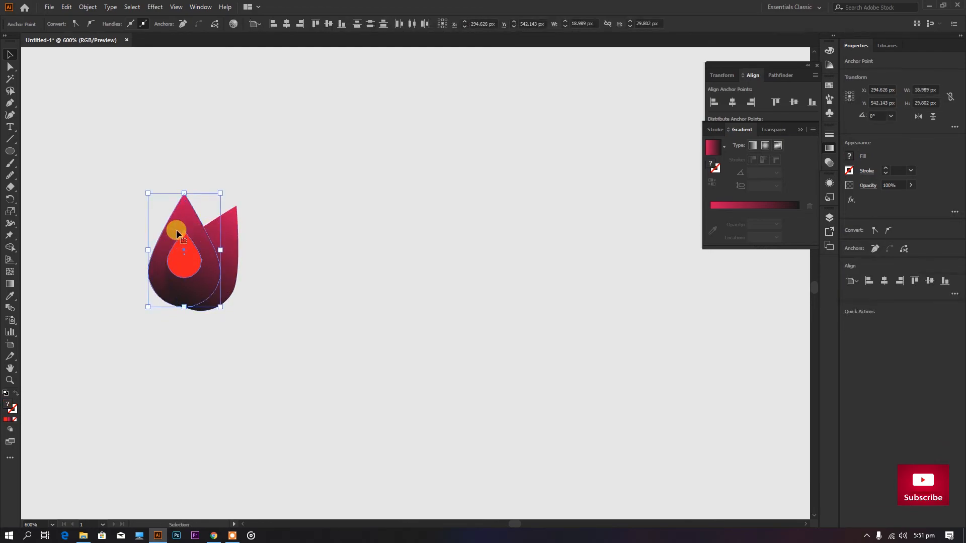
{"action": "left_click", "coordinate": [192, 239]}
{"action": "left_click", "coordinate": [303, 263]}
{"action": "left_click", "coordinate": [194, 247]}
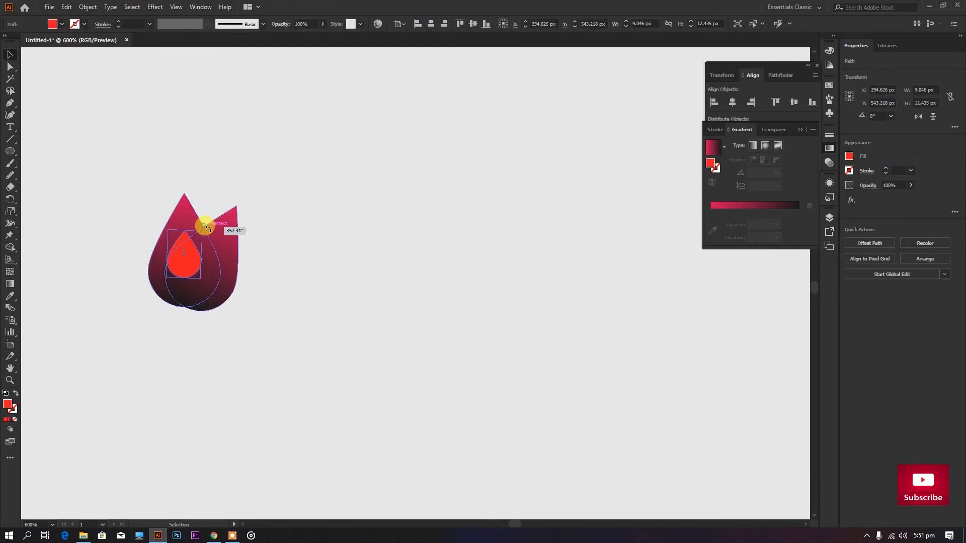
{"action": "left_click", "coordinate": [286, 258]}
Group the three drop shapes and move the ornament onto the "s" of the Minimalist text
{"action": "scroll", "coordinate": [282, 292], "scroll_direction": "down", "scroll_amount": 3, "text": "alt"}
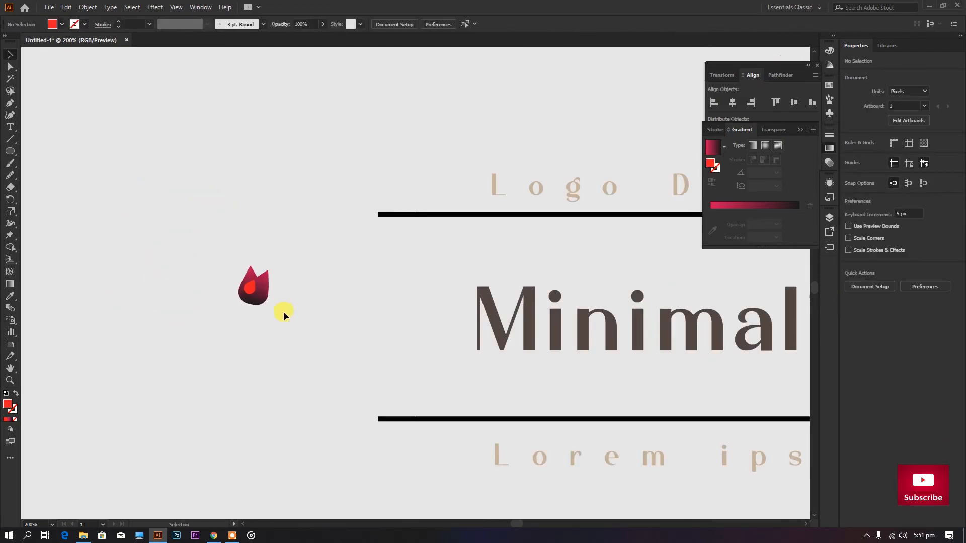
{"action": "scroll", "coordinate": [283, 312], "scroll_direction": "down", "scroll_amount": 1, "text": "alt"}
{"action": "left_click_drag", "start_coordinate": [209, 230], "coordinate": [299, 346]}
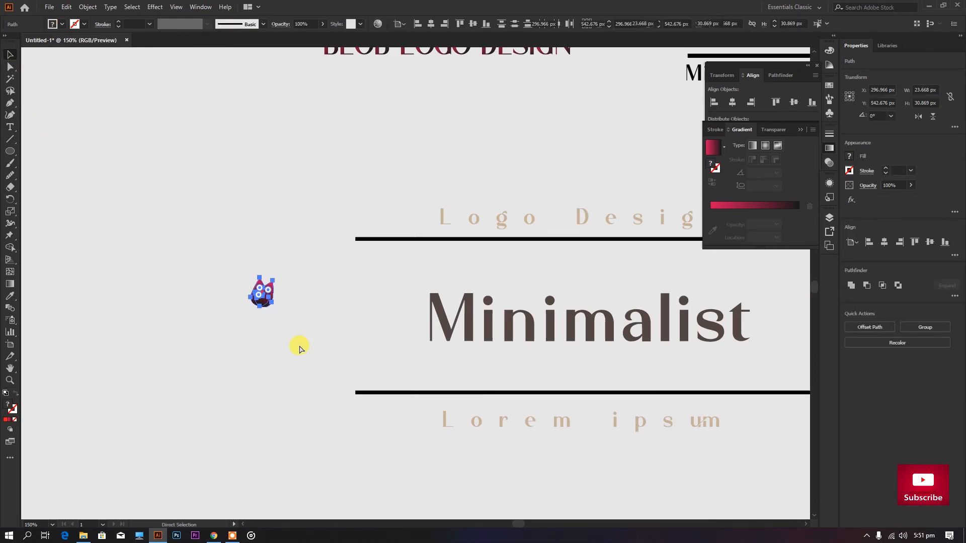
{"action": "scroll", "coordinate": [262, 327], "scroll_direction": "down", "scroll_amount": 1, "text": "alt"}
{"action": "left_click_drag", "start_coordinate": [263, 308], "coordinate": [565, 304]}
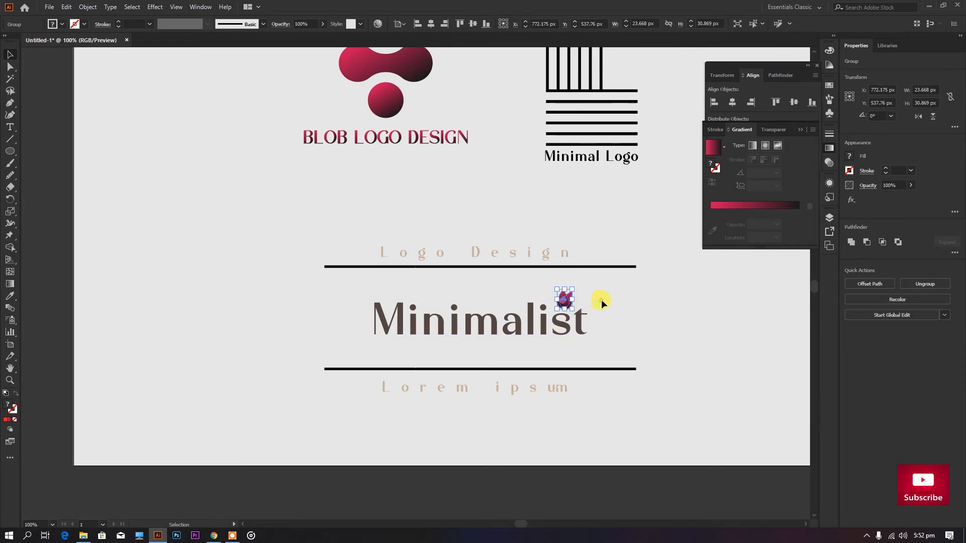
{"action": "left_click", "coordinate": [602, 300]}
Select both horizontal frame lines of the Minimalist logo and set their fill to None
{"action": "scroll", "coordinate": [566, 318], "scroll_direction": "down", "scroll_amount": 1, "text": "alt"}
{"action": "scroll", "coordinate": [639, 319], "scroll_direction": "up", "scroll_amount": 1, "text": "alt"}
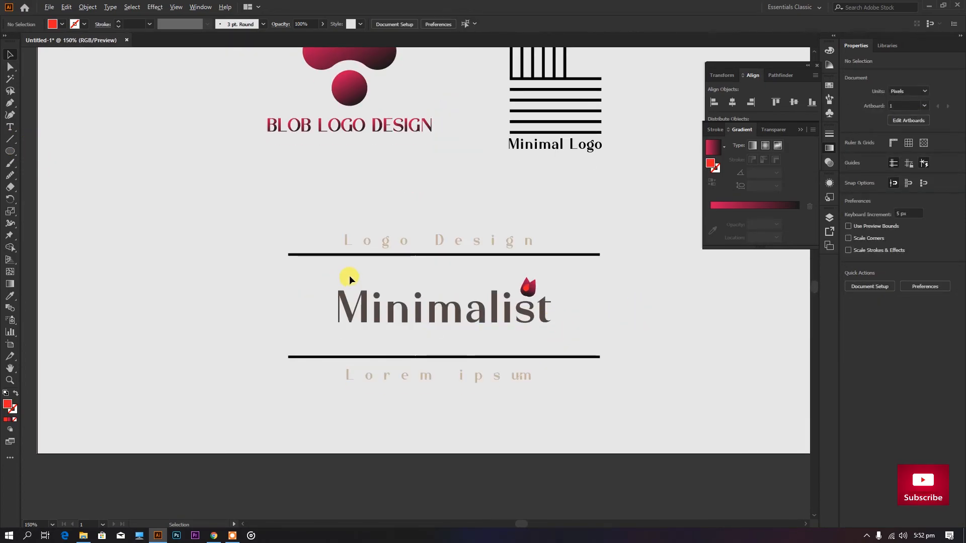
{"action": "scroll", "coordinate": [349, 275], "scroll_direction": "up", "scroll_amount": 1}
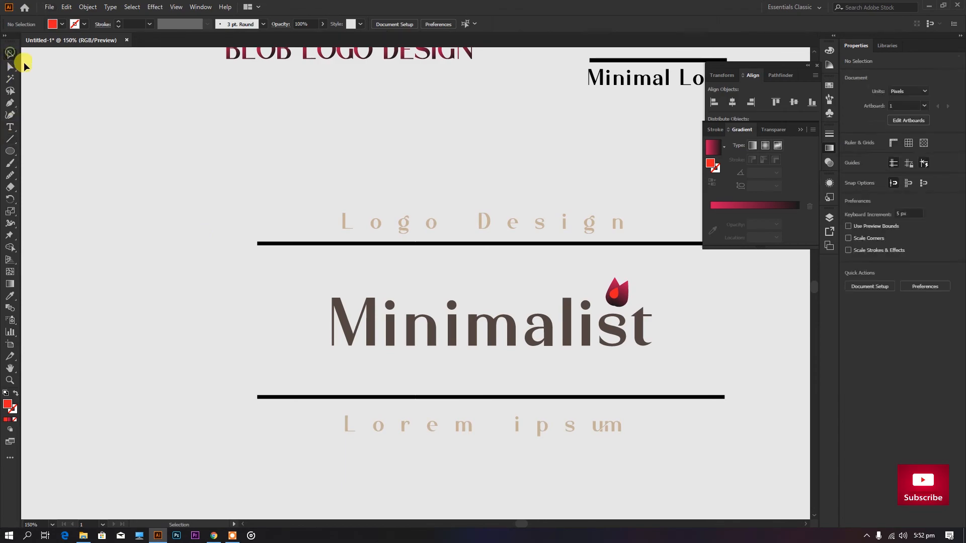
{"action": "scroll", "coordinate": [403, 336], "scroll_direction": "down", "scroll_amount": 3}
{"action": "scroll", "coordinate": [333, 304], "scroll_direction": "up", "scroll_amount": 1}
{"action": "left_click_drag", "start_coordinate": [300, 269], "coordinate": [498, 317]}
{"action": "left_click", "coordinate": [437, 300]}
{"action": "left_click", "coordinate": [428, 232], "text": "shift"}
{"action": "scroll", "coordinate": [901, 171], "scroll_direction": "up", "scroll_amount": 1}
{"action": "left_click", "coordinate": [850, 156]}
{"action": "left_click", "coordinate": [740, 194]}
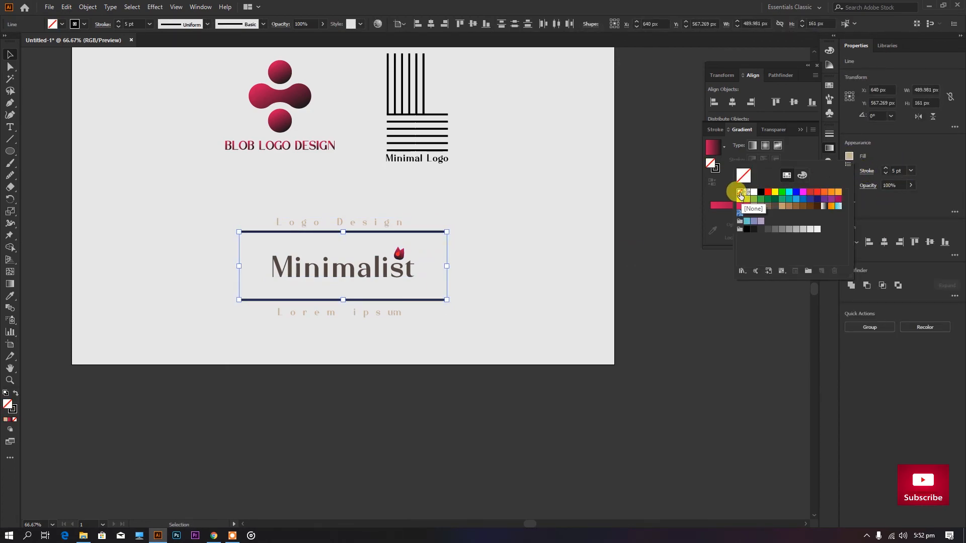
Change the stroke of the two frame lines to a dark brown swatch
{"action": "left_click", "coordinate": [850, 170]}
{"action": "left_click", "coordinate": [774, 222]}
{"action": "left_click", "coordinate": [500, 208]}
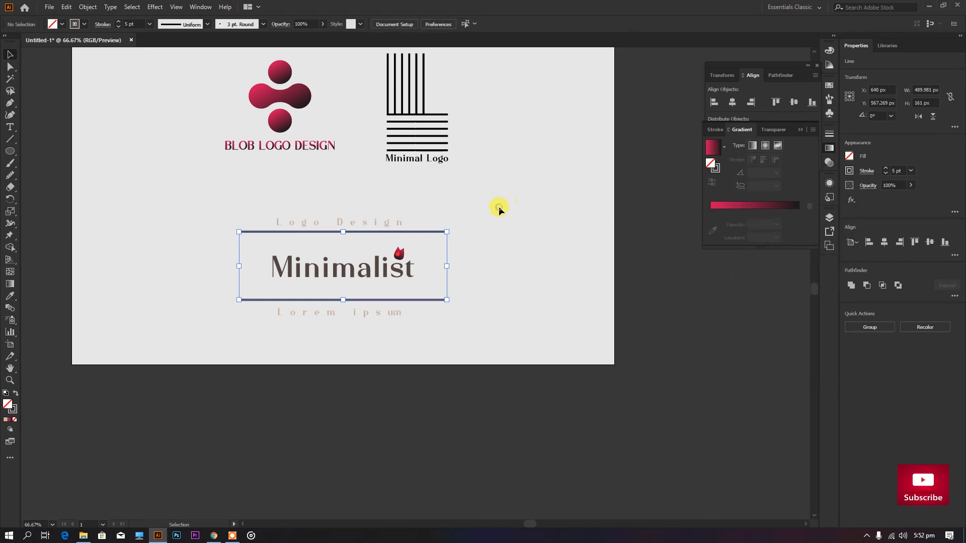
{"action": "left_click", "coordinate": [509, 234]}
Try a light grey fill on the background rectangle and settle on the white swatch
{"action": "left_click", "coordinate": [689, 330]}
{"action": "left_click", "coordinate": [603, 311]}
{"action": "left_click", "coordinate": [849, 156]}
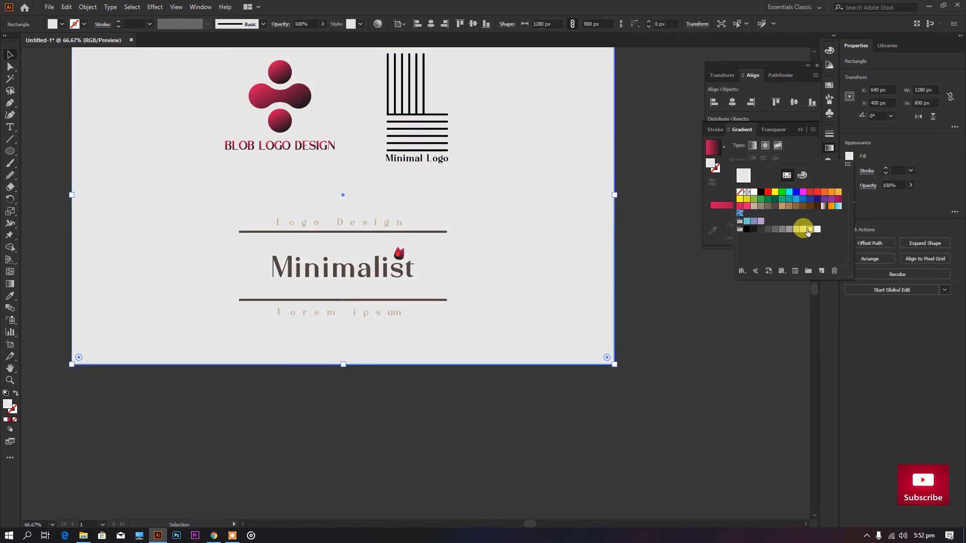
{"action": "left_click", "coordinate": [808, 231]}
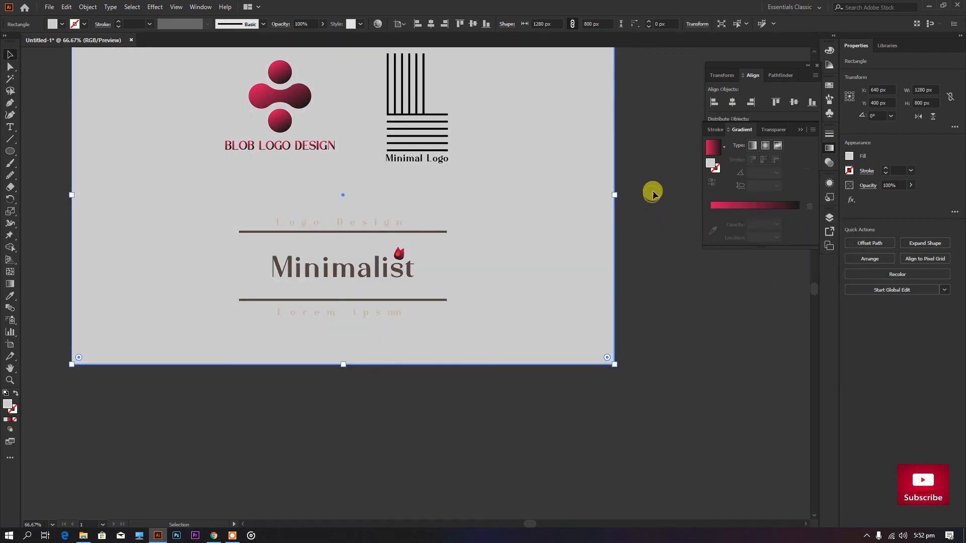
{"action": "scroll", "coordinate": [651, 194], "scroll_direction": "up", "scroll_amount": 2}
{"action": "scroll", "coordinate": [650, 194], "scroll_direction": "down", "scroll_amount": 1}
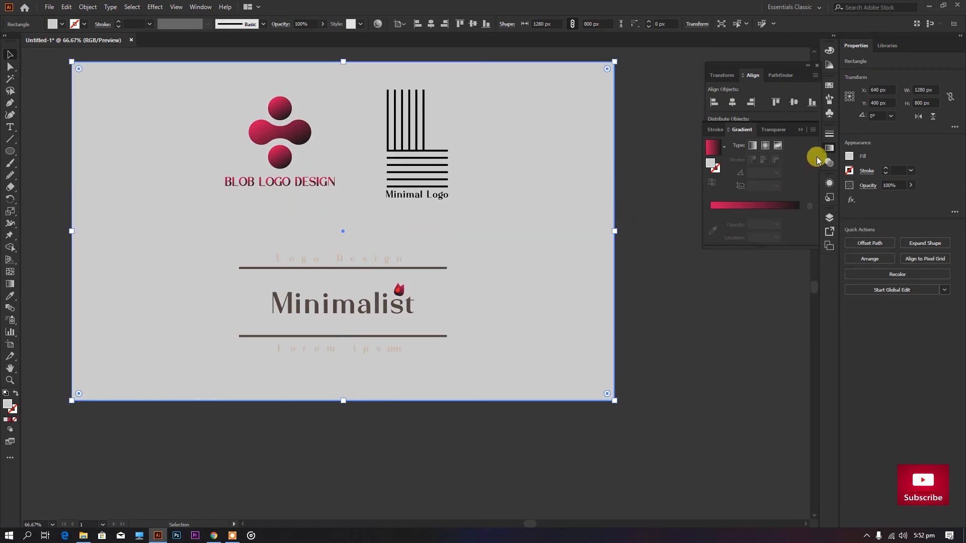
{"action": "left_click", "coordinate": [849, 156]}
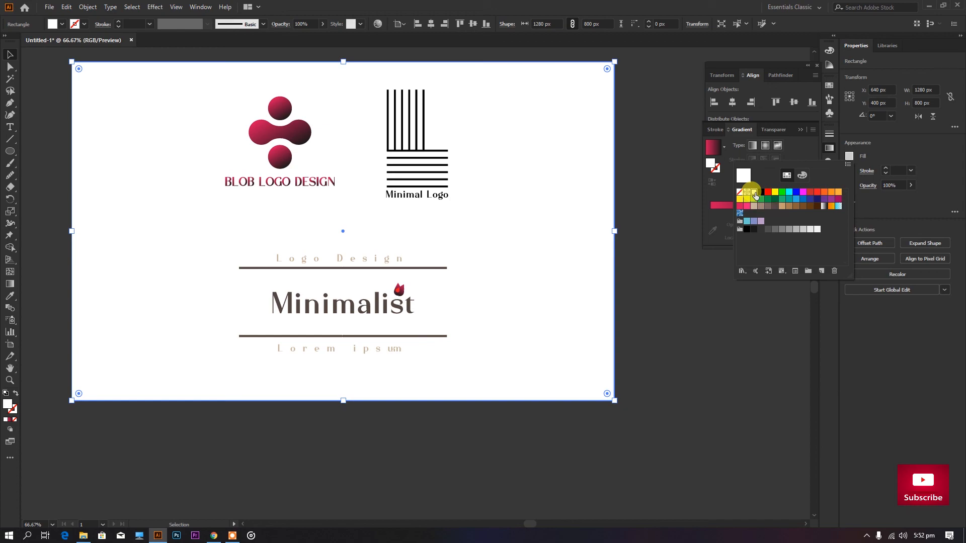
{"action": "left_click", "coordinate": [754, 195]}
{"action": "left_click", "coordinate": [675, 167]}
Select all three logos together with the white background rectangle
{"action": "scroll", "coordinate": [561, 244], "scroll_direction": "down", "scroll_amount": 1}
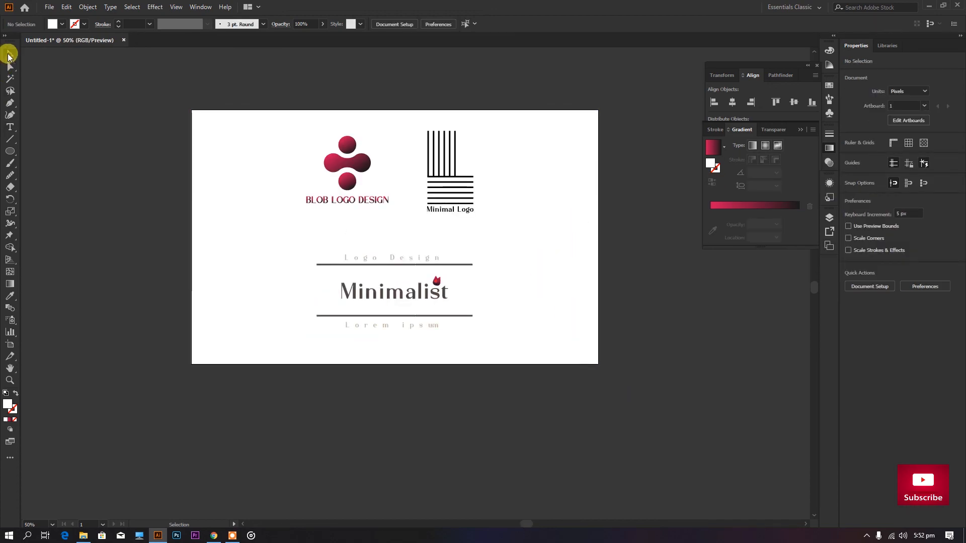
{"action": "scroll", "coordinate": [157, 119], "scroll_direction": "up", "scroll_amount": 3}
{"action": "left_click_drag", "start_coordinate": [106, 97], "coordinate": [628, 437]}
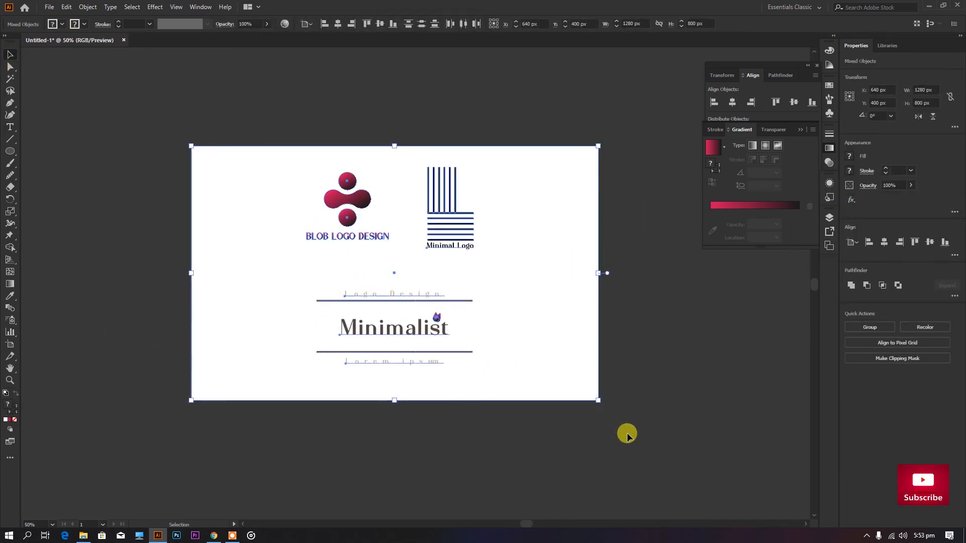